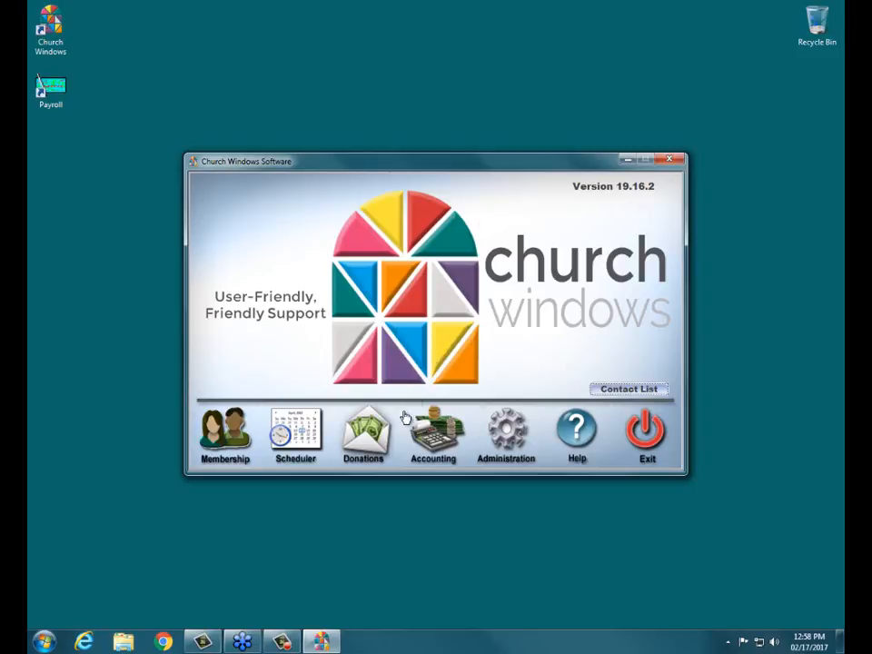
Open the List Account Balances report from the Donations module's Lists & Labels reports.
click(380, 437)
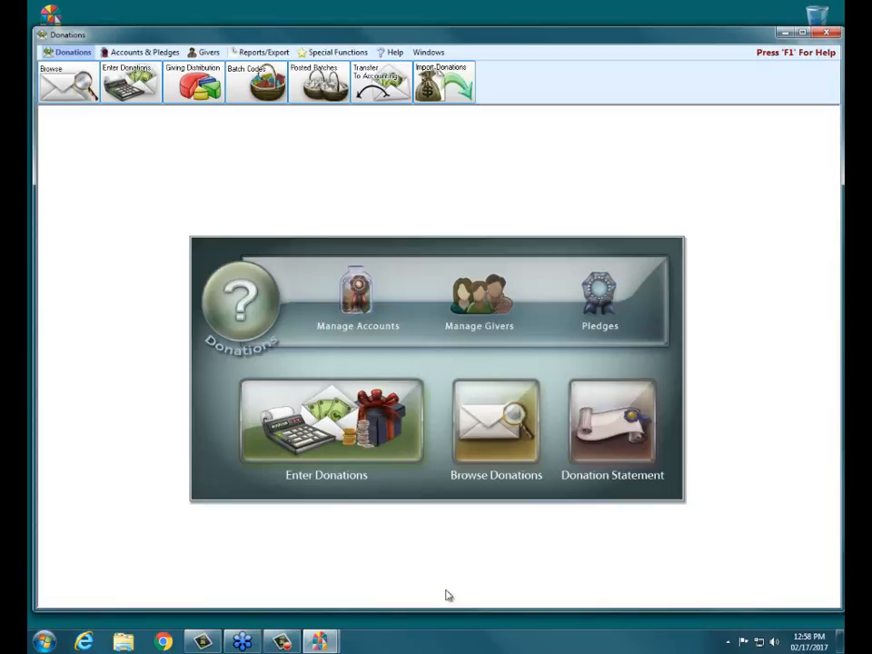
click(270, 56)
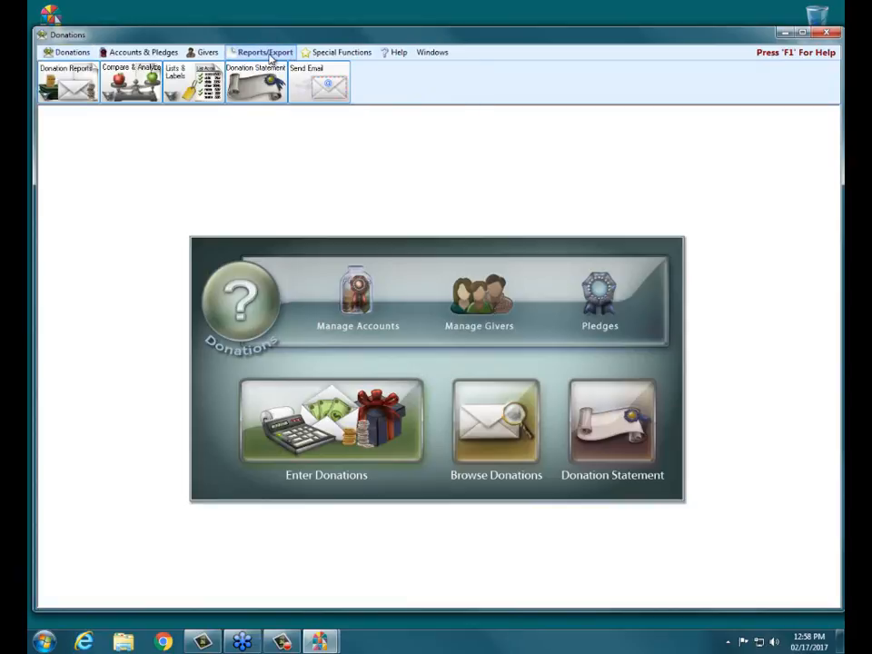
click(178, 85)
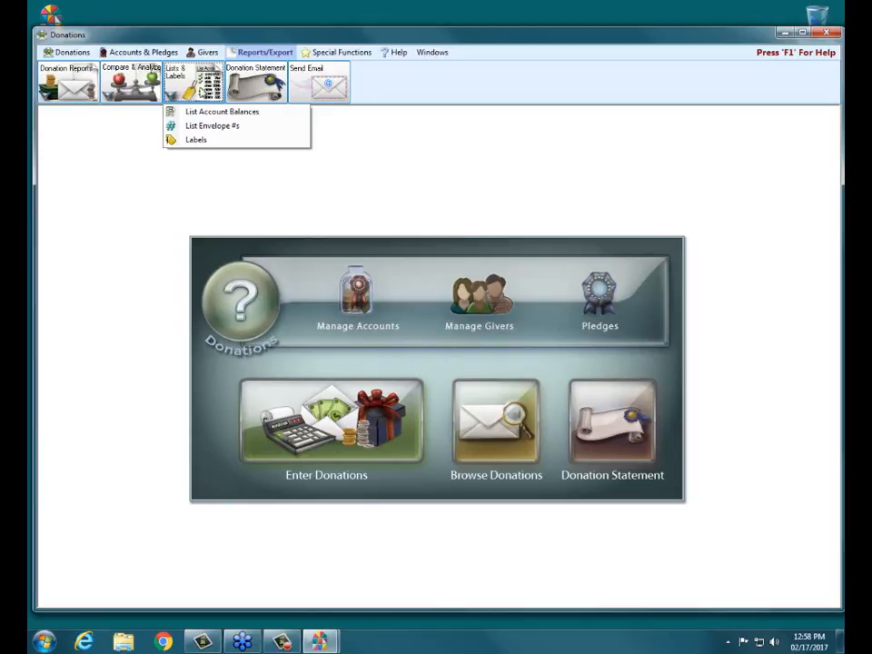
click(256, 114)
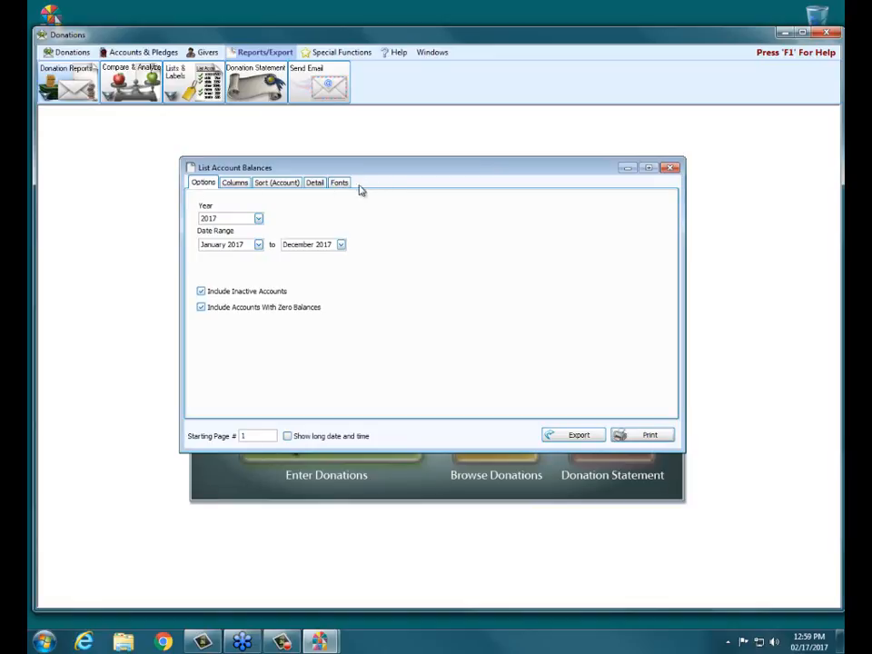
Keep year 2017, end the range at March 2017, exclude inactive accounts, and show the Columns settings.
click(257, 219)
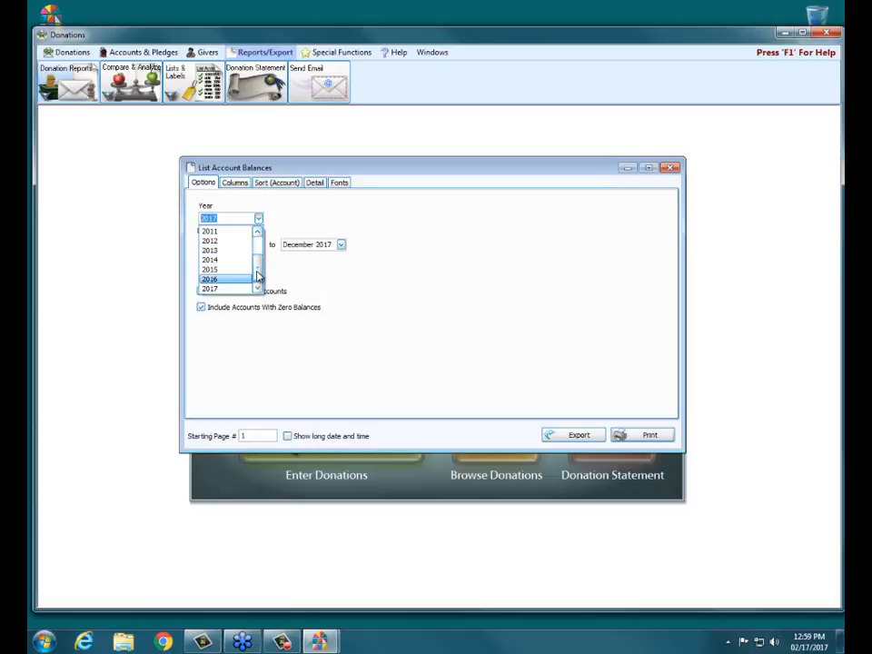
mouse_move(257, 273)
mouse_down()
mouse_move(258, 256)
mouse_move(259, 291)
mouse_up()
click(227, 289)
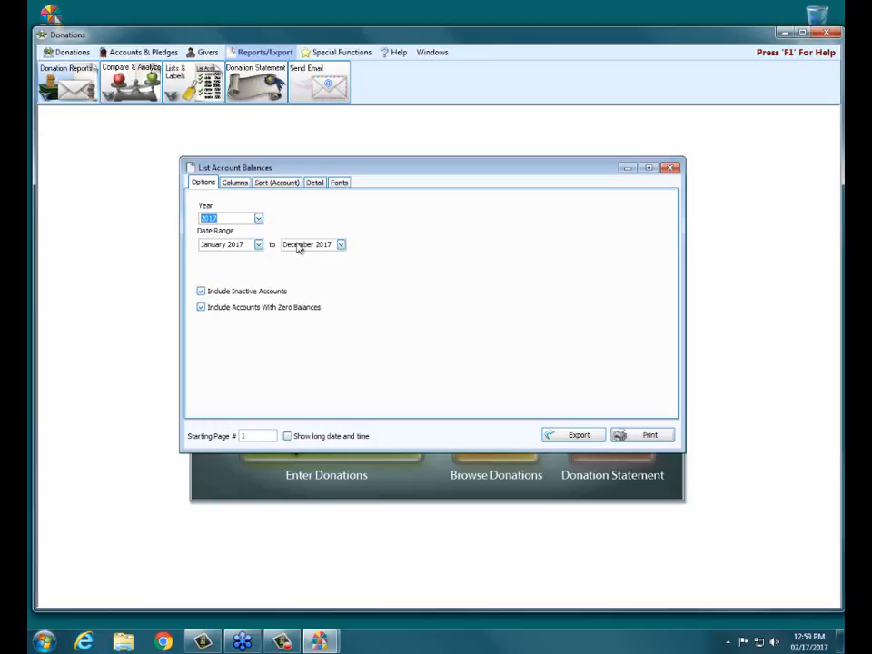
click(340, 245)
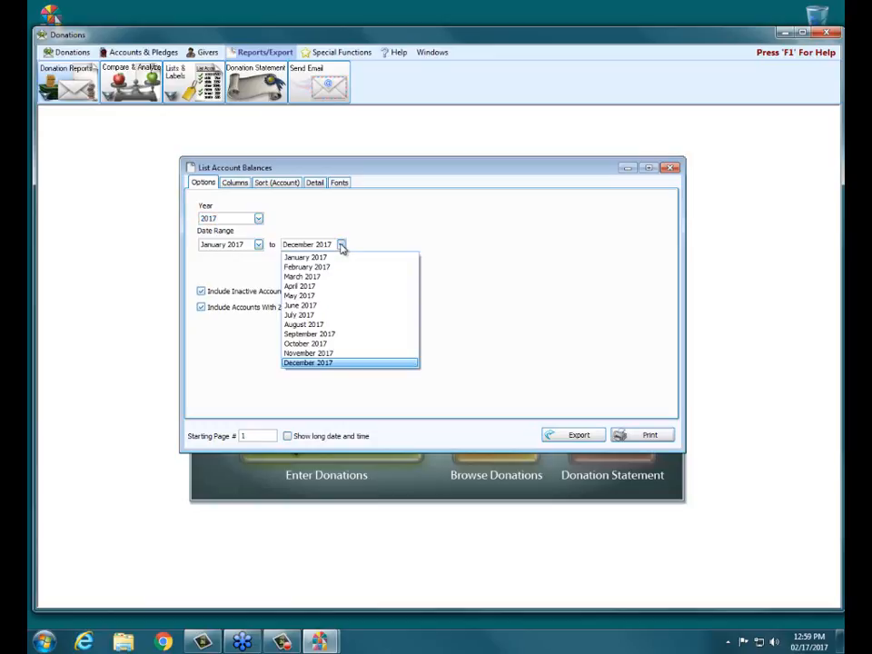
click(318, 276)
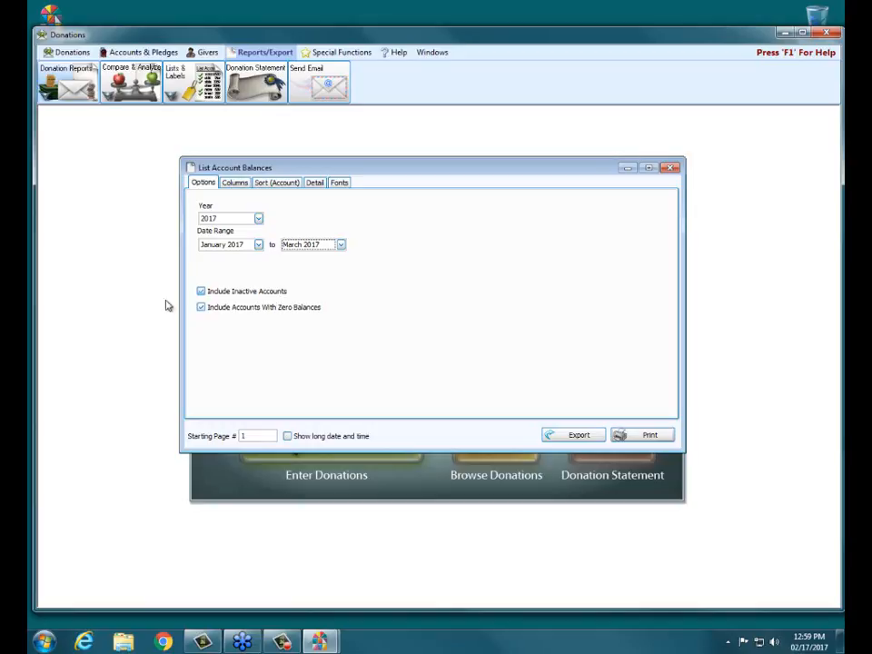
click(200, 292)
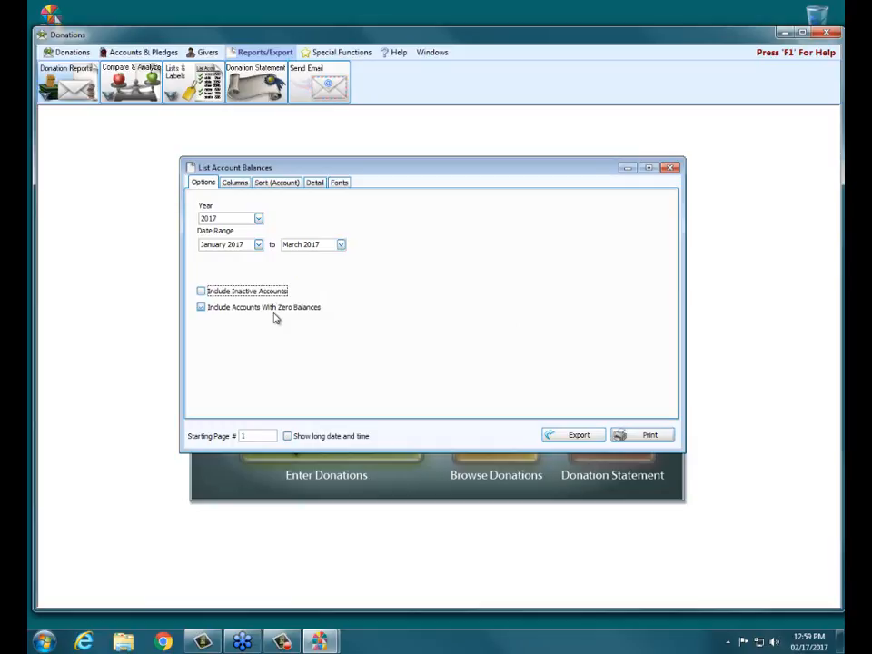
click(235, 185)
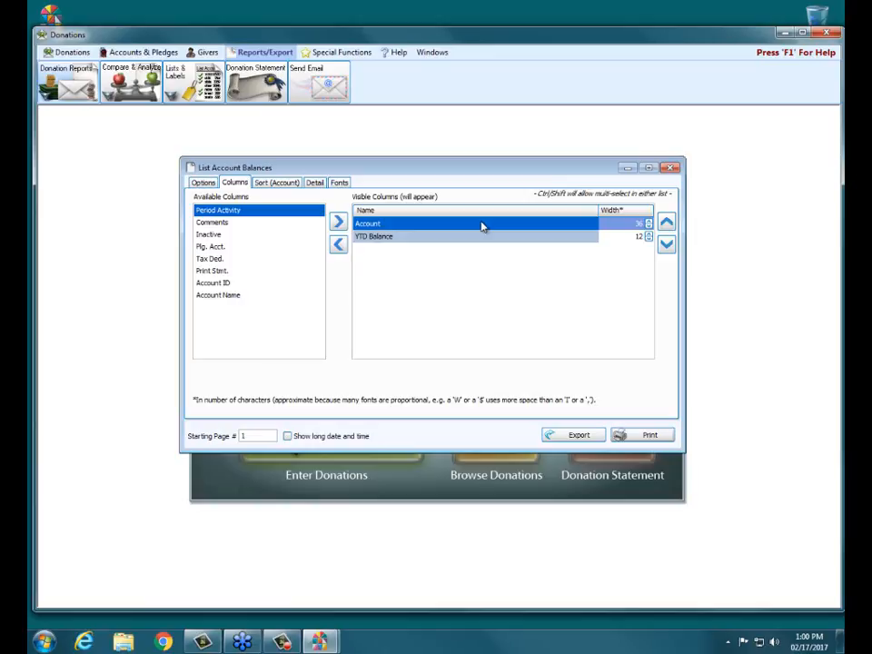
click(407, 239)
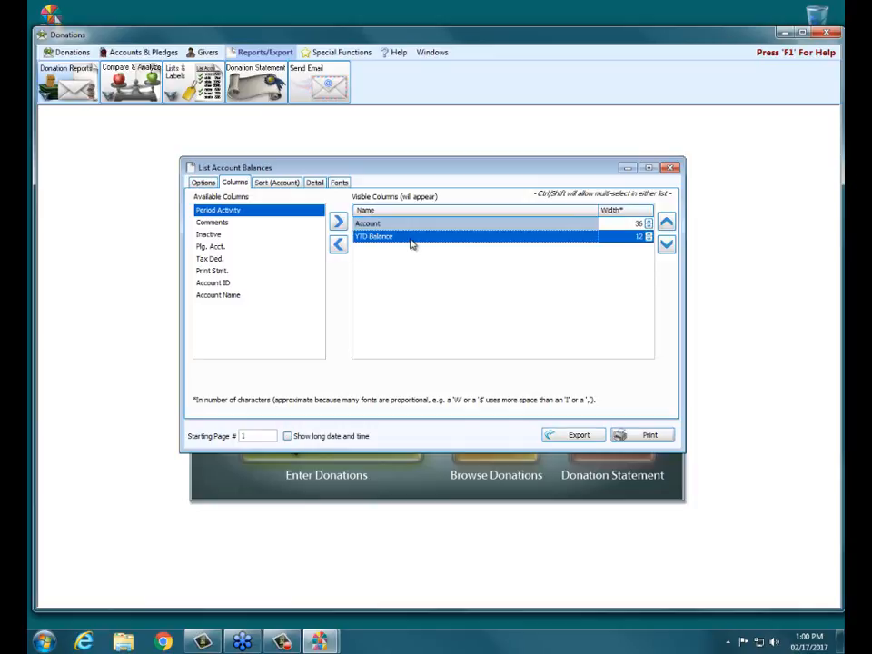
click(419, 226)
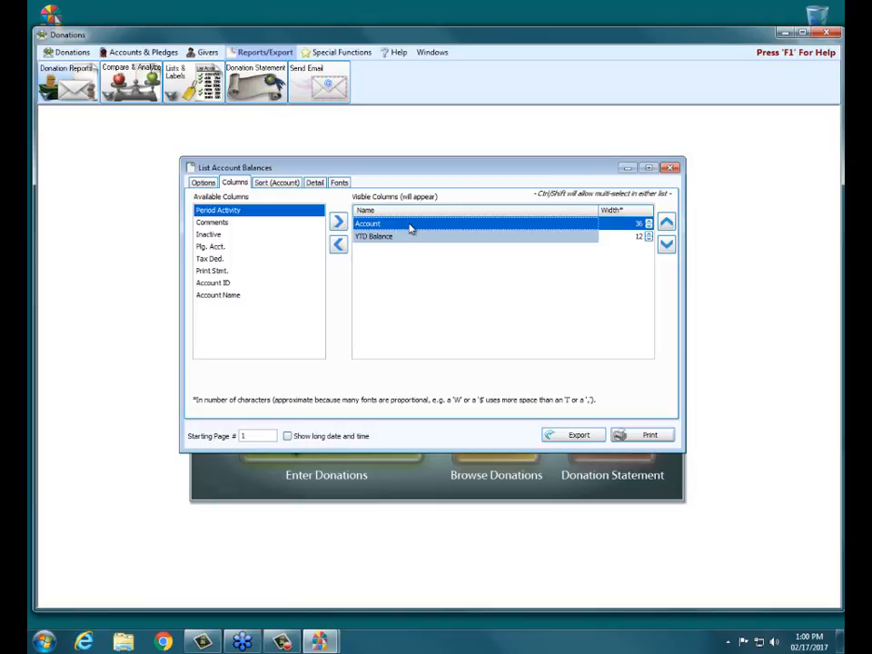
click(234, 288)
click(250, 301)
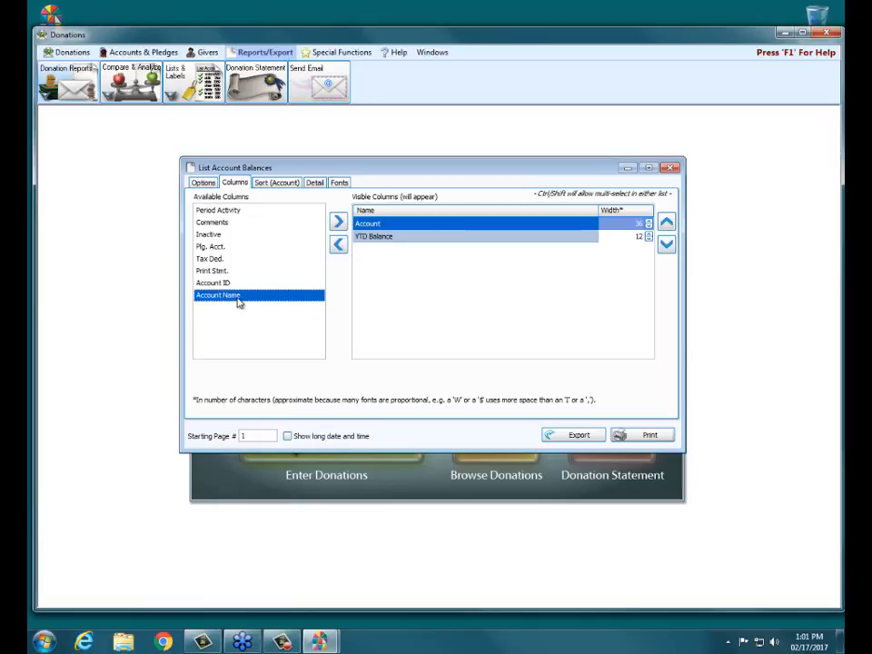
click(234, 285)
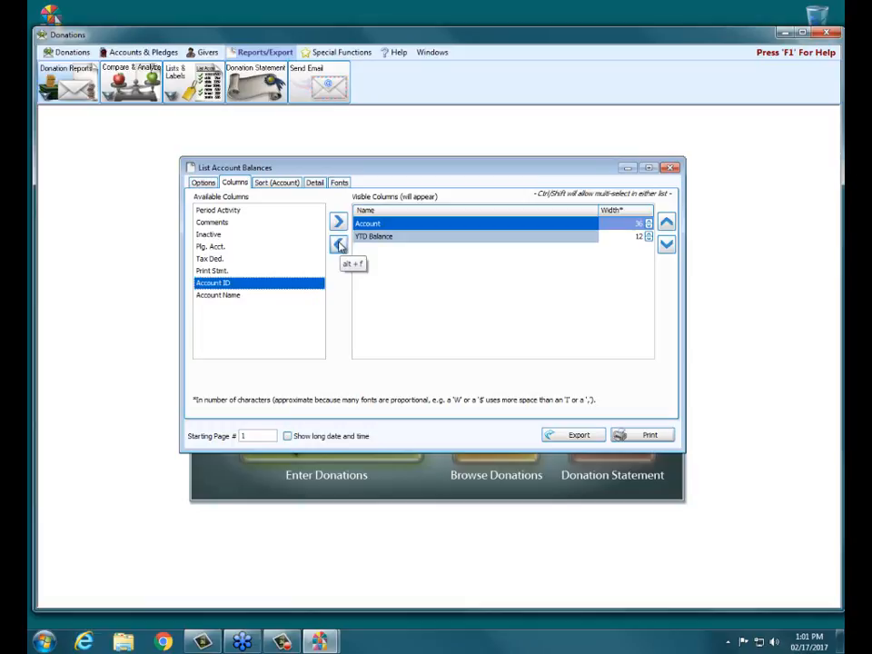
click(225, 210)
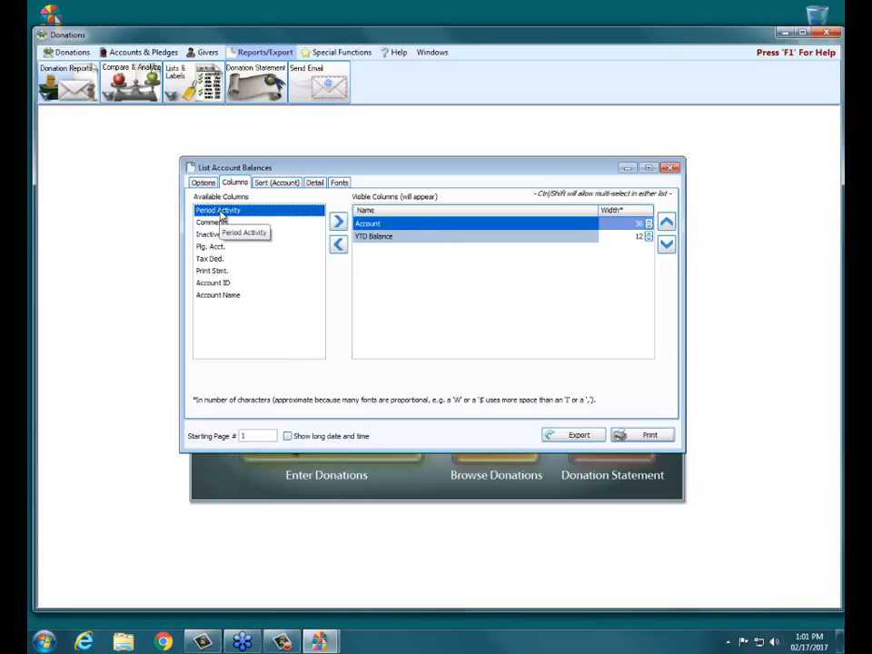
Add Period Activity as a report column and move it down past YTD Balance.
click(337, 222)
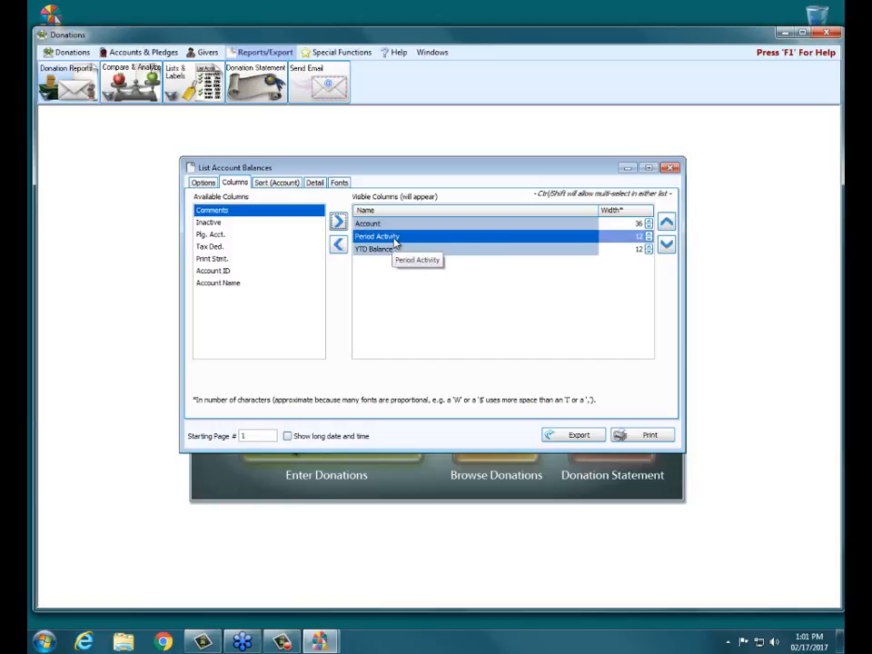
click(668, 246)
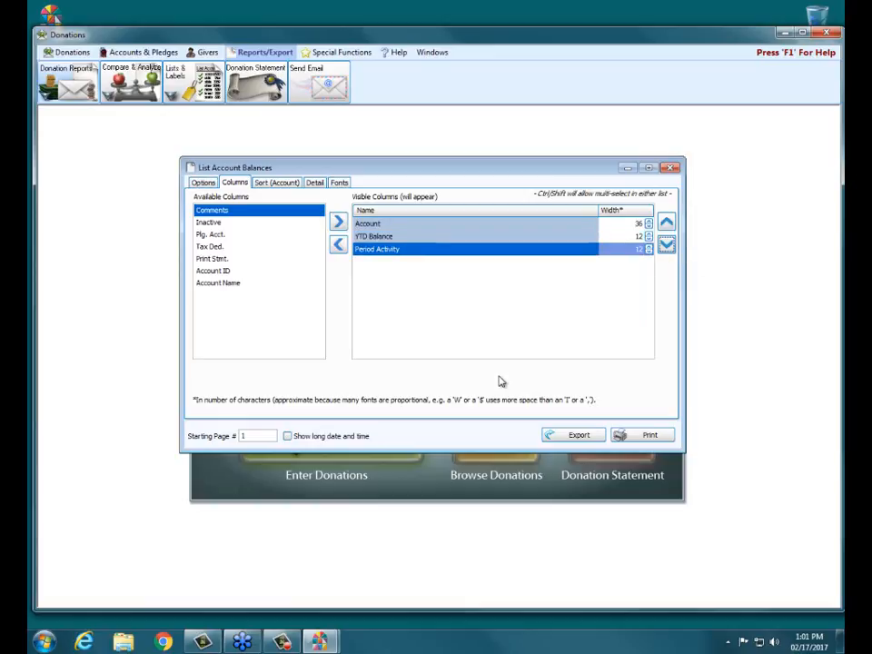
Keep Account as the first sort field, then bring up the Detail settings.
click(277, 184)
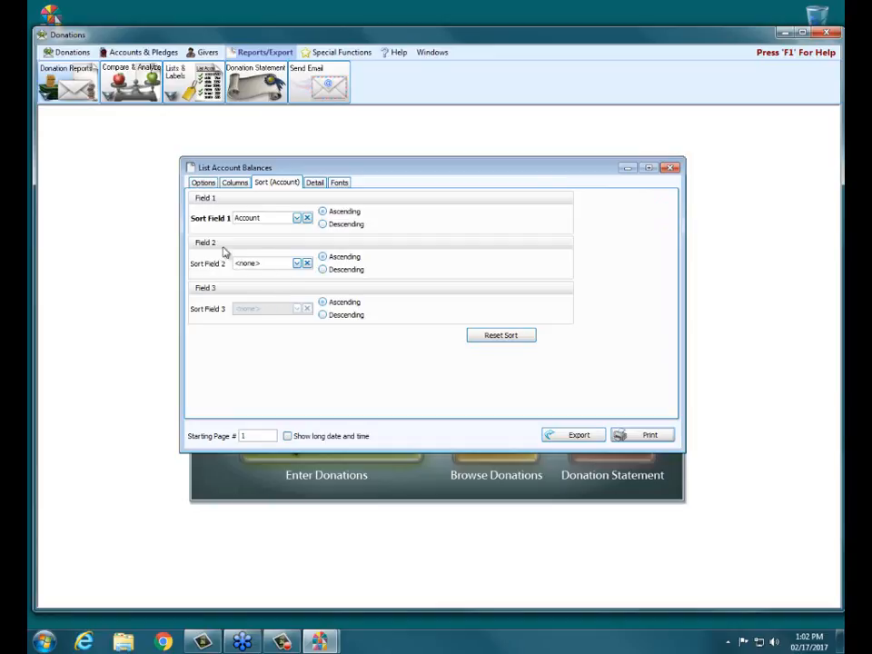
click(296, 219)
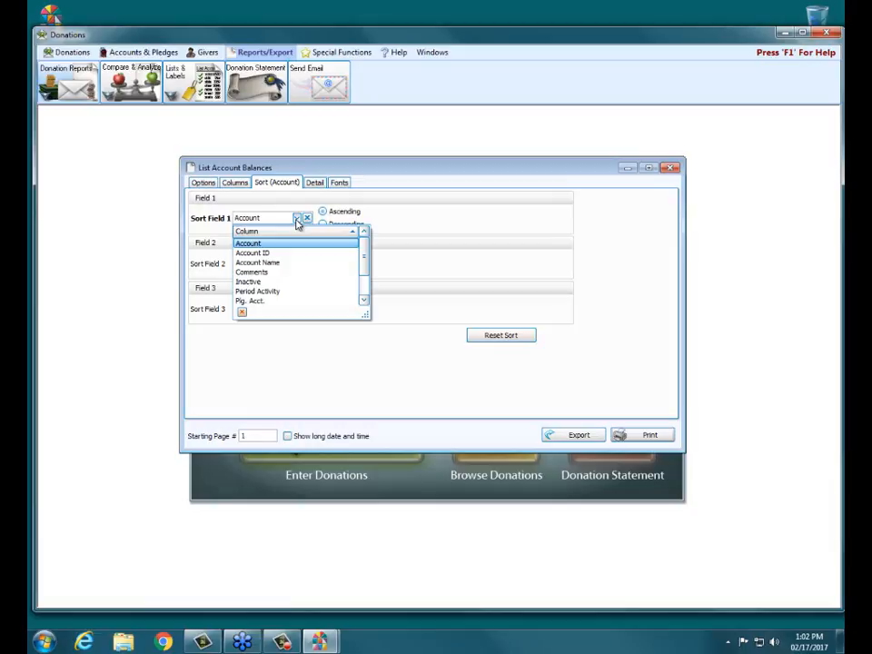
mouse_move(365, 250)
mouse_down()
mouse_move(368, 268)
mouse_move(364, 247)
mouse_up()
click(269, 245)
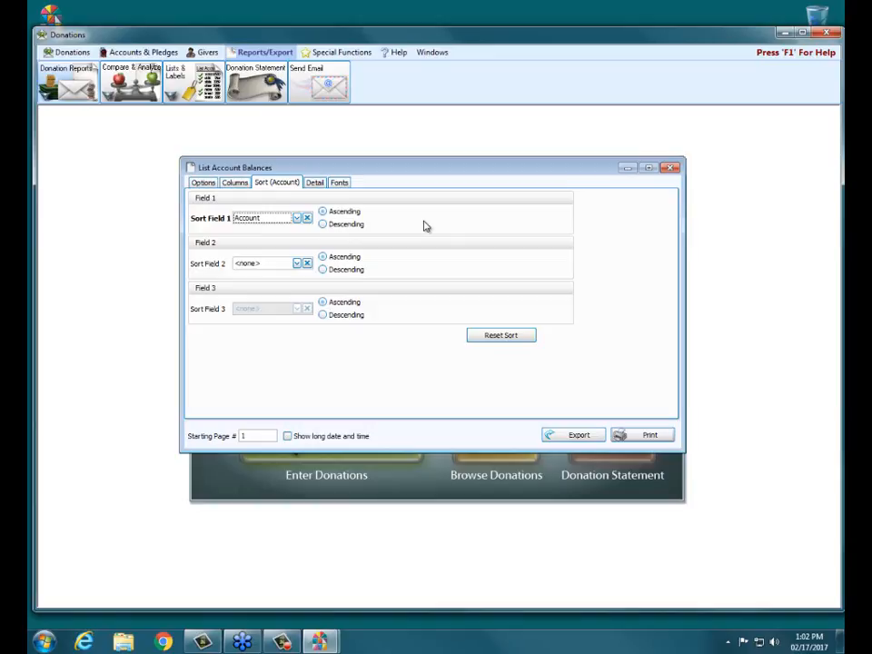
click(315, 184)
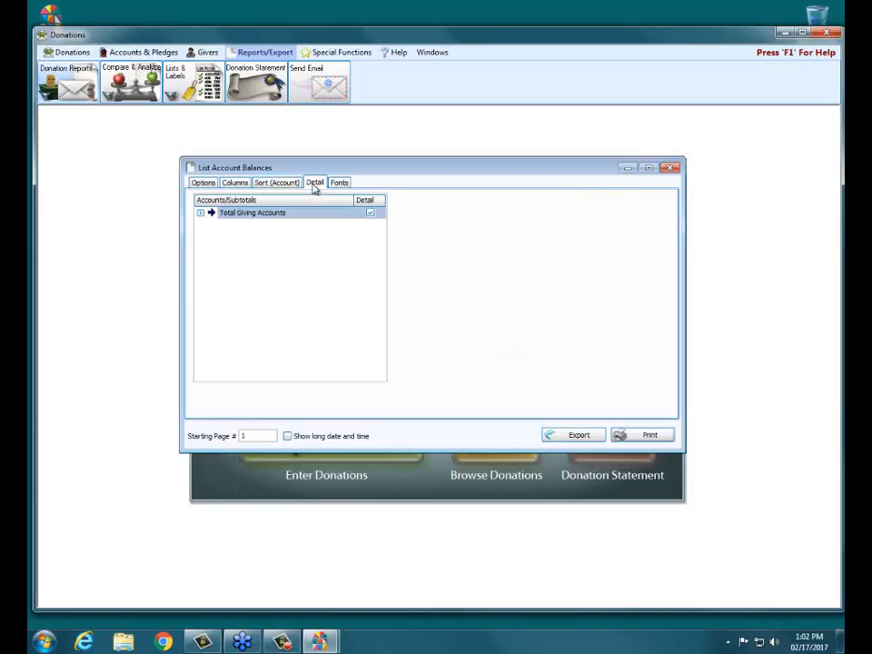
Turn off detail lines for Total In-Out Giving under Total Giving Accounts, then view the Fonts settings.
click(199, 213)
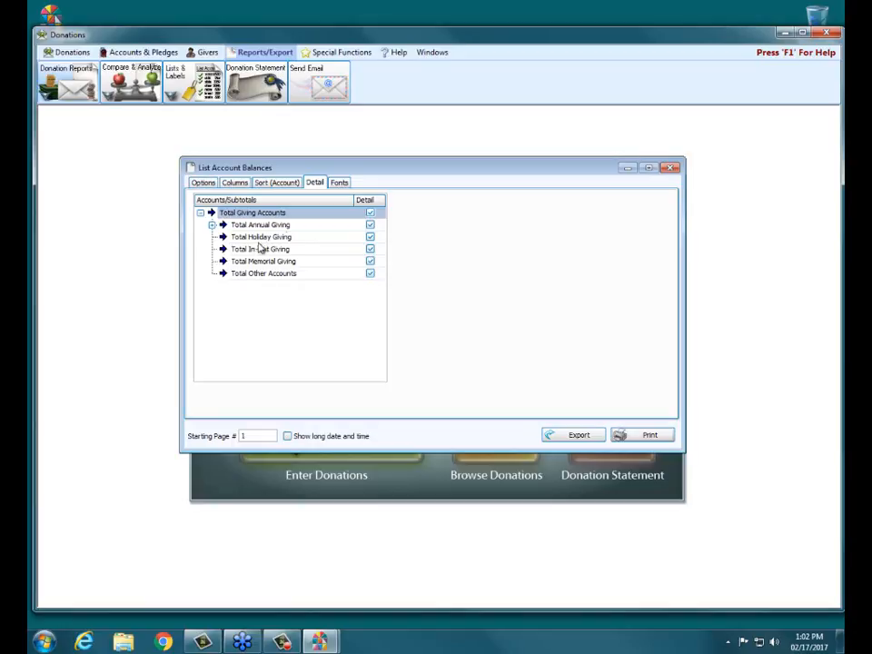
click(370, 249)
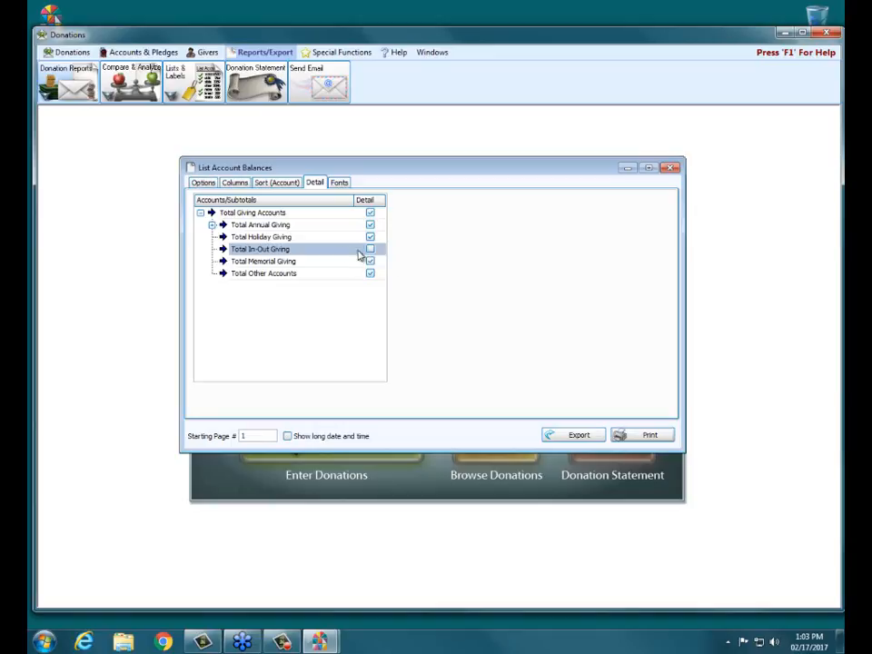
click(341, 184)
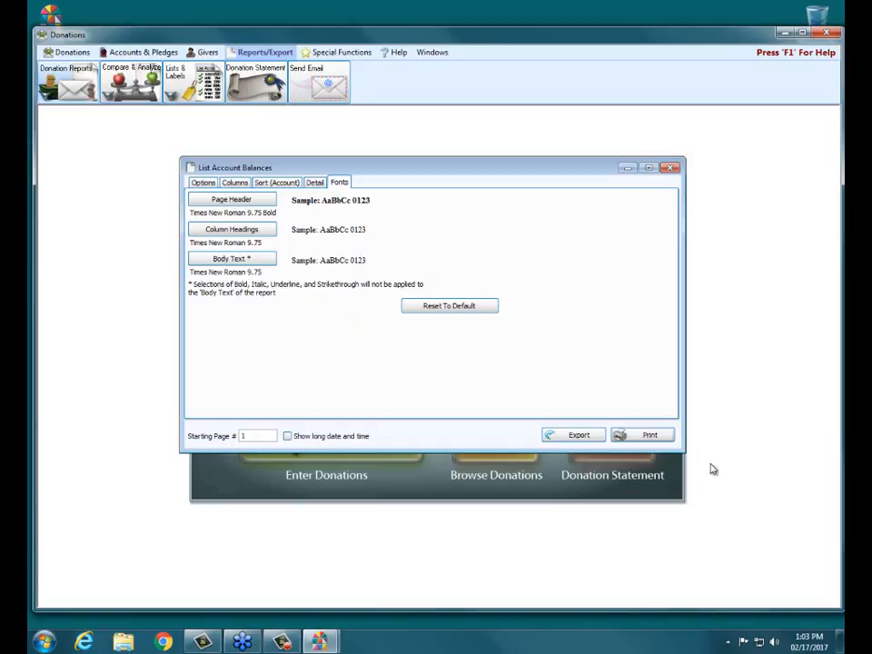
click(644, 438)
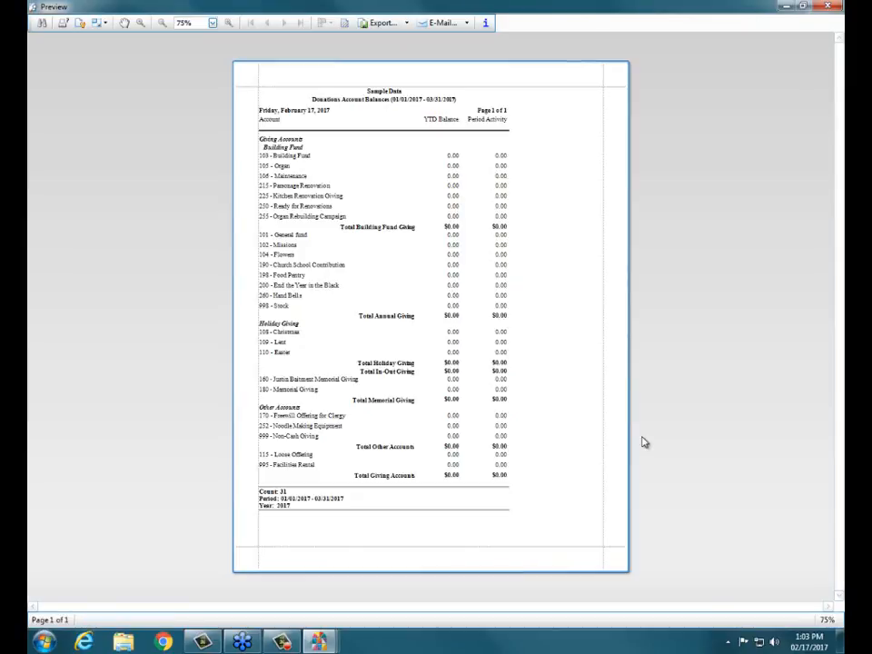
click(213, 23)
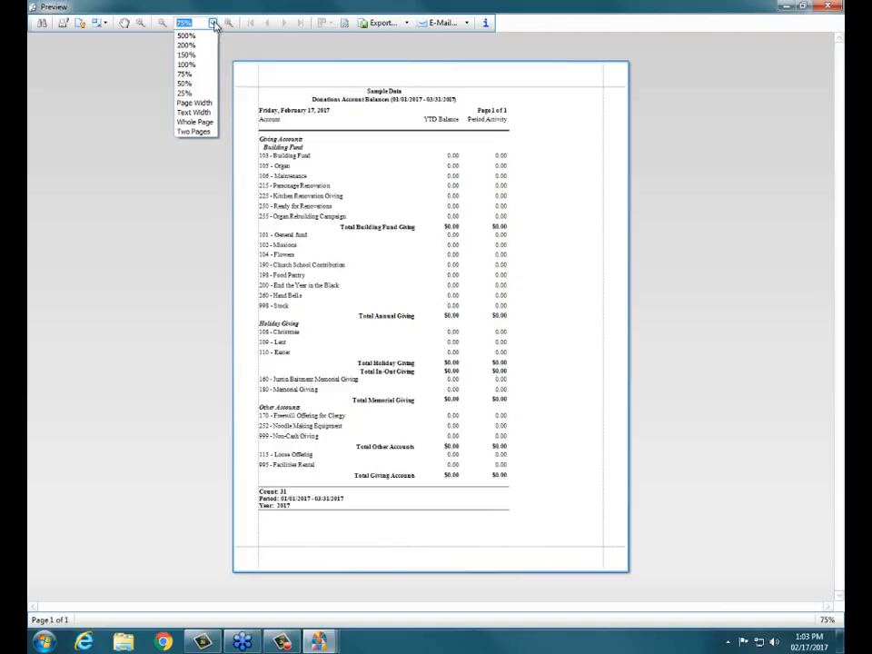
click(204, 105)
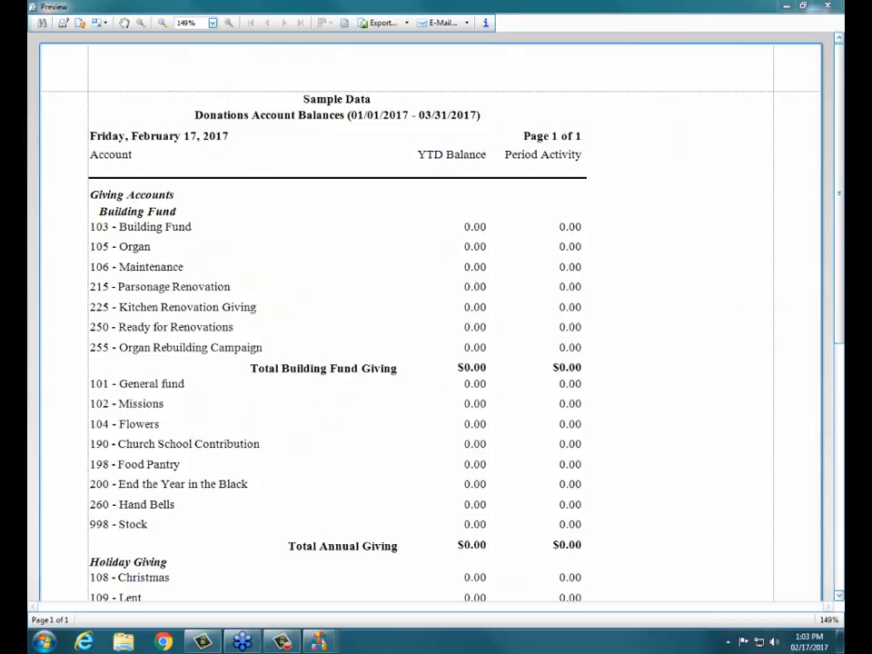
drag(840, 231, 804, 134)
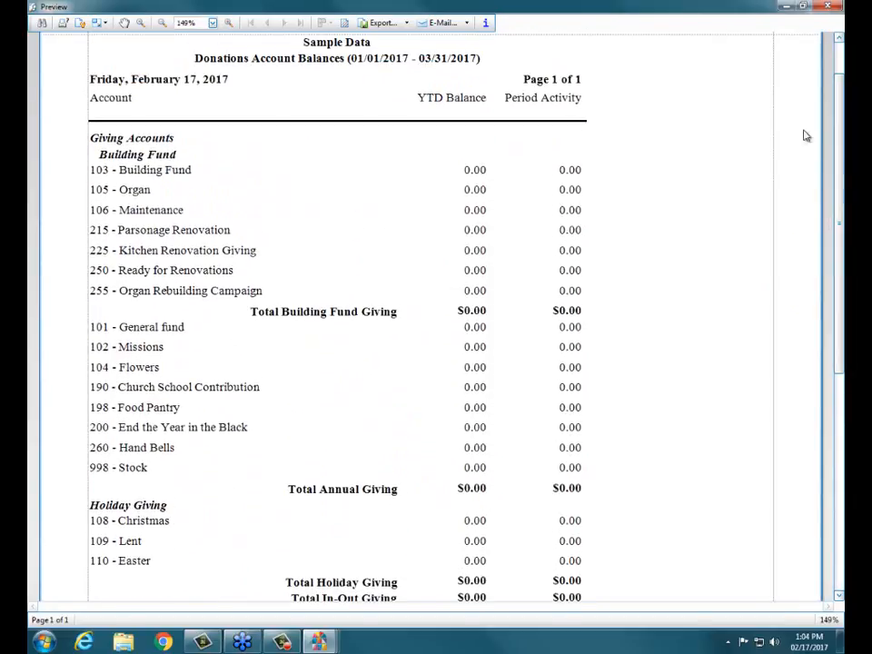
click(828, 8)
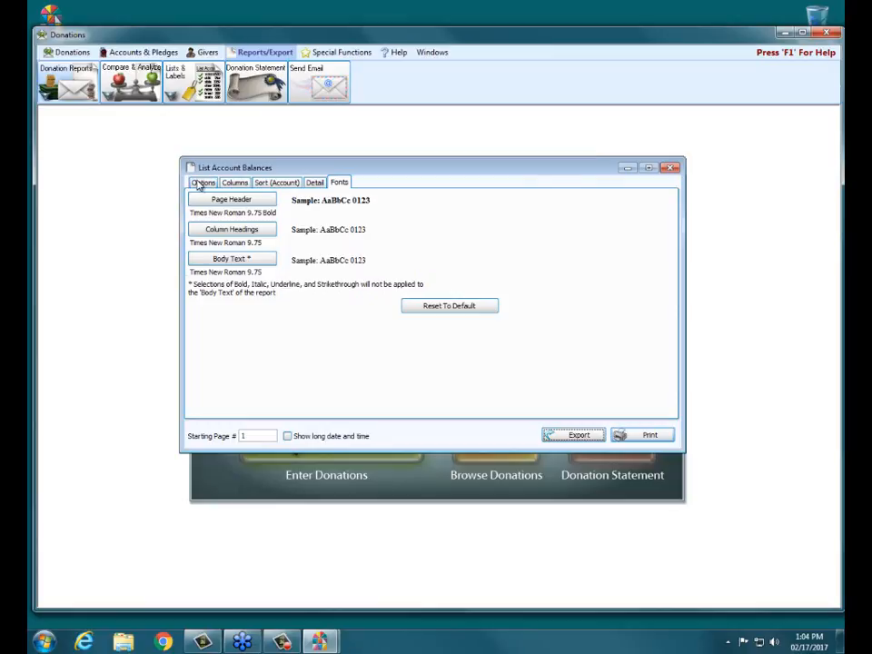
Set the report to year 2016, January through March 2016, and preview it.
click(200, 183)
click(259, 219)
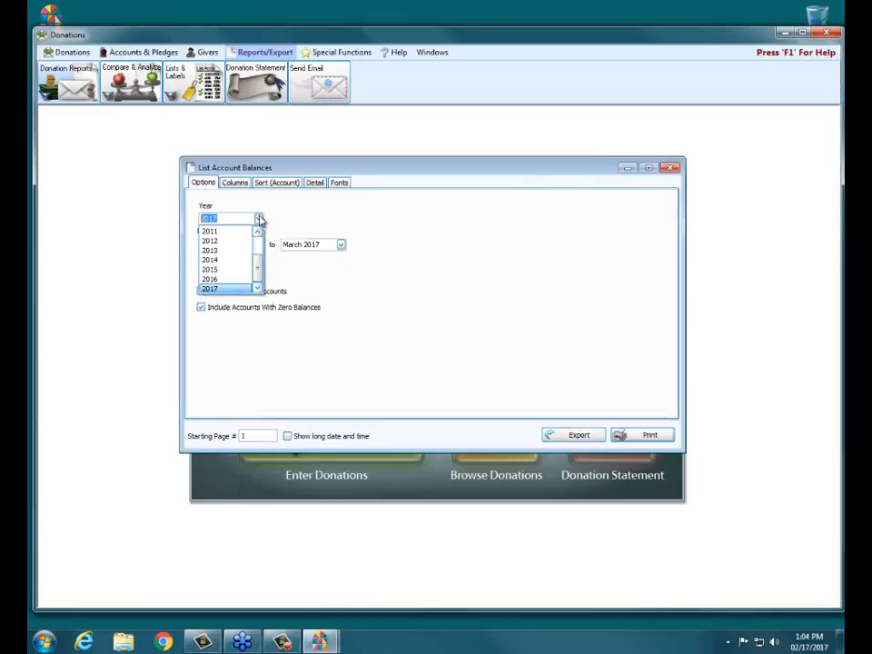
click(242, 279)
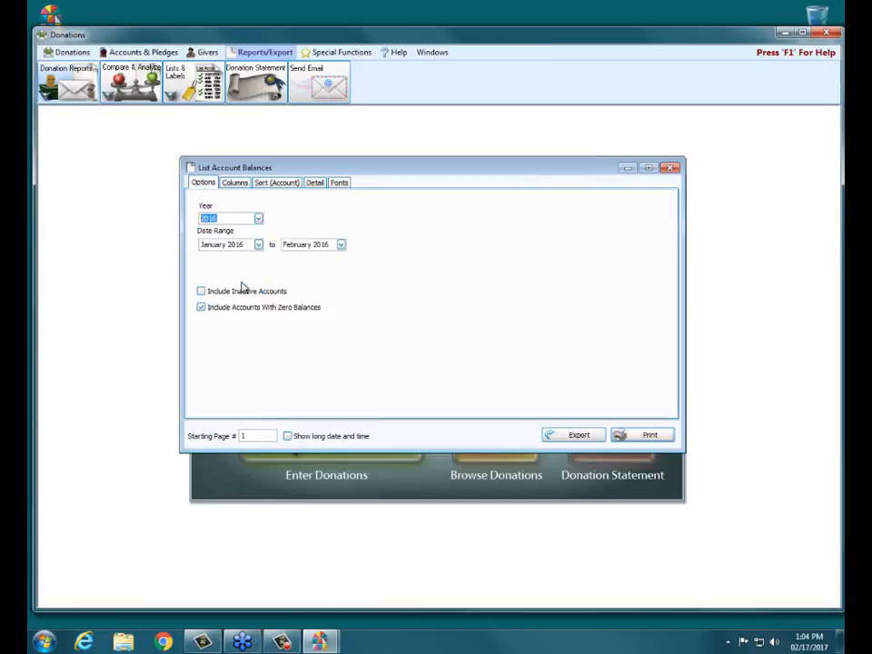
click(341, 245)
click(331, 278)
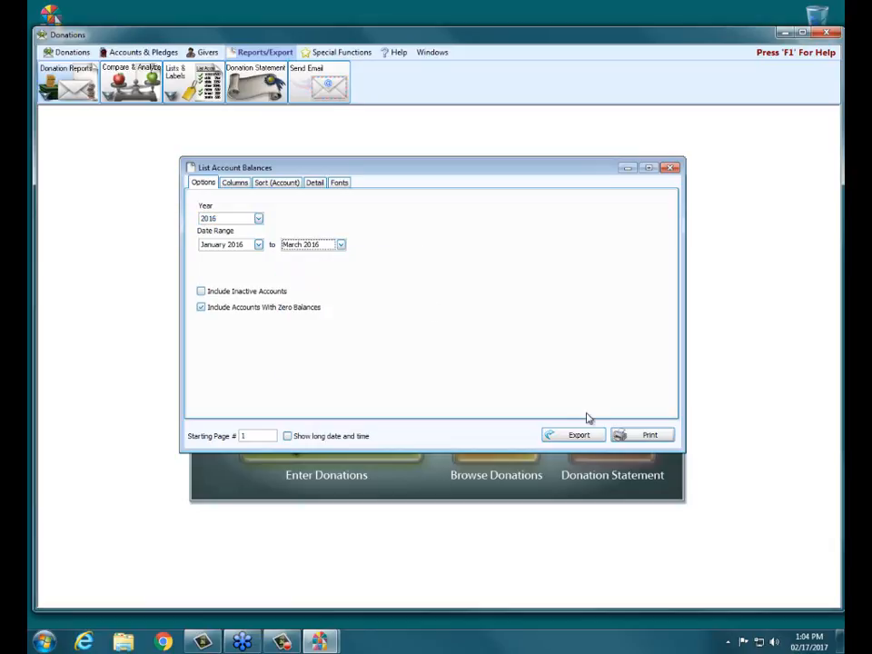
click(633, 440)
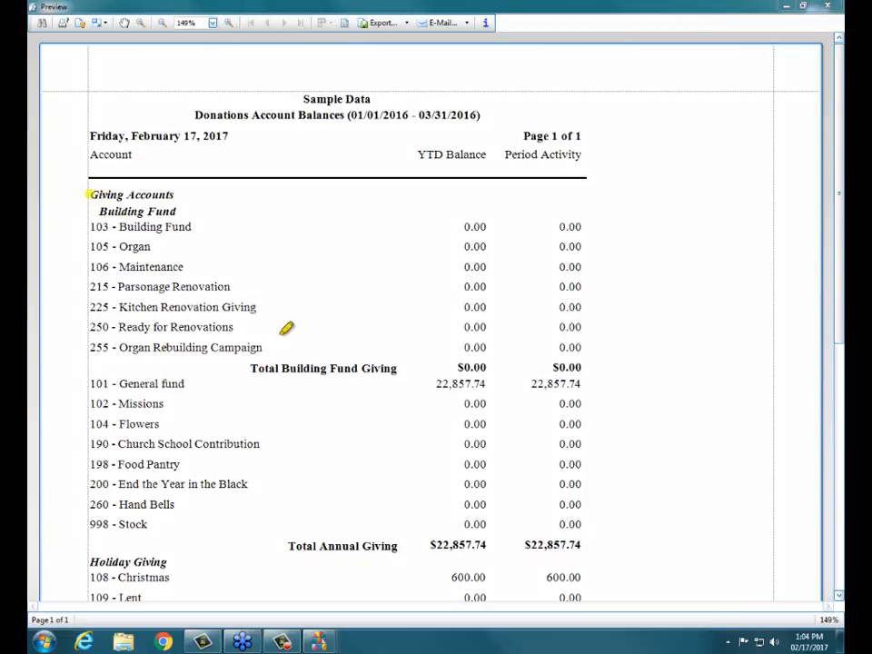
drag(256, 358, 402, 358)
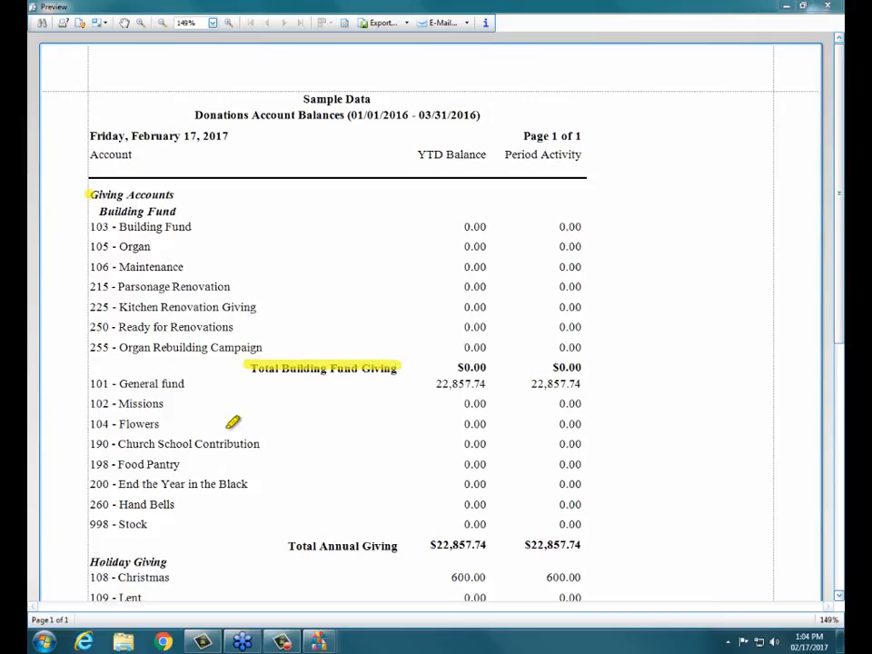
drag(289, 545, 403, 544)
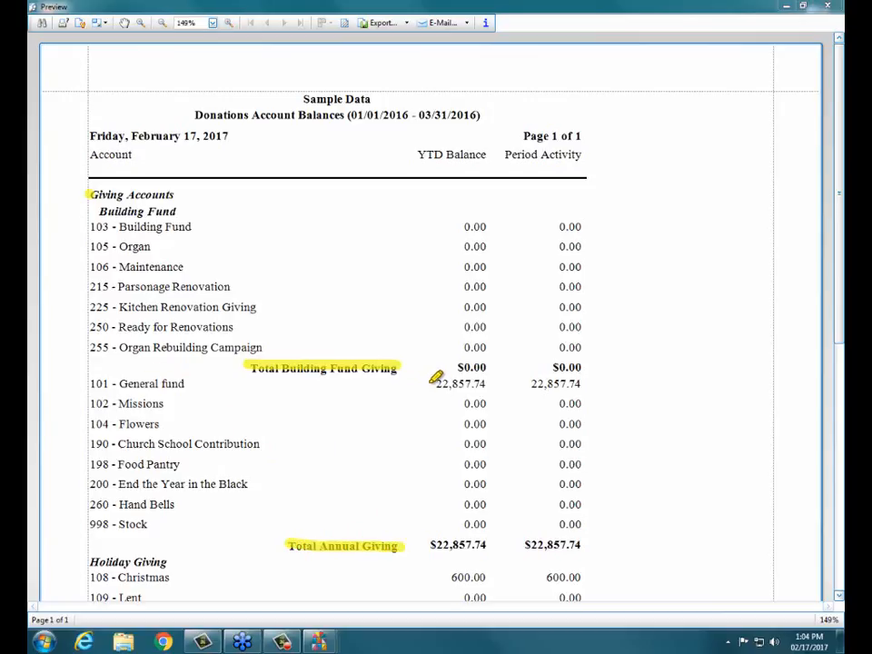
drag(434, 382, 491, 382)
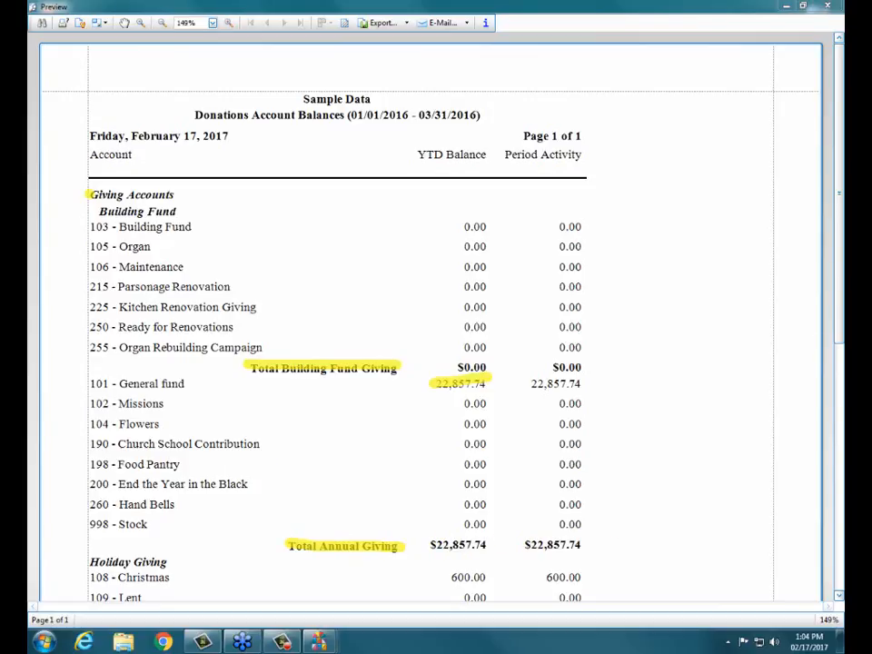
key(Escape)
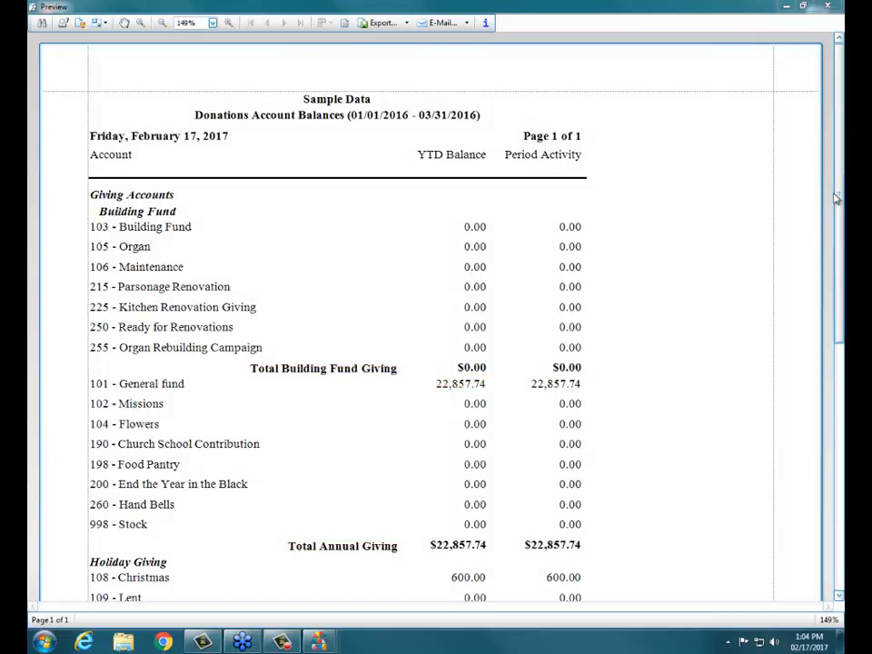
drag(840, 196, 836, 375)
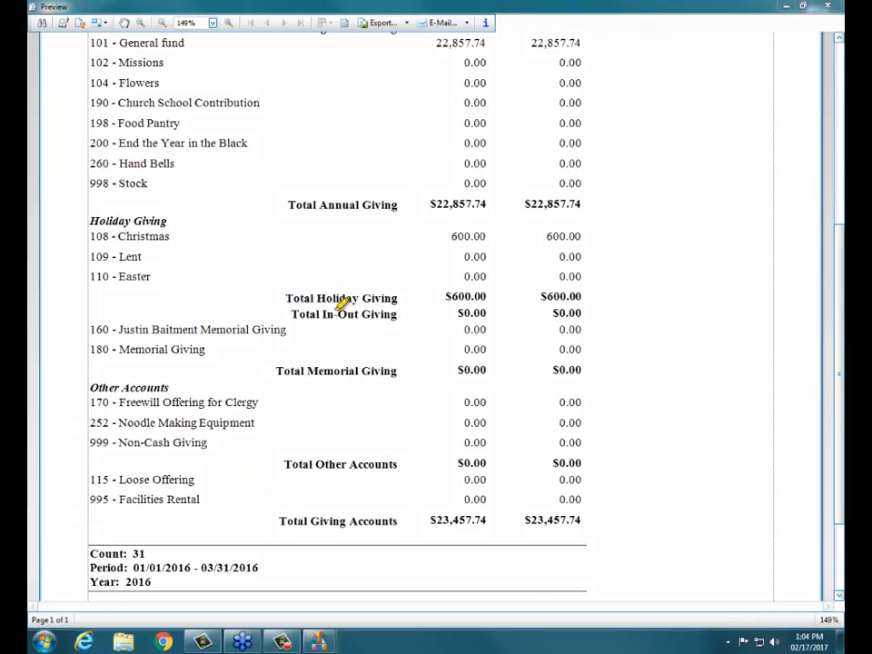
drag(291, 314, 413, 314)
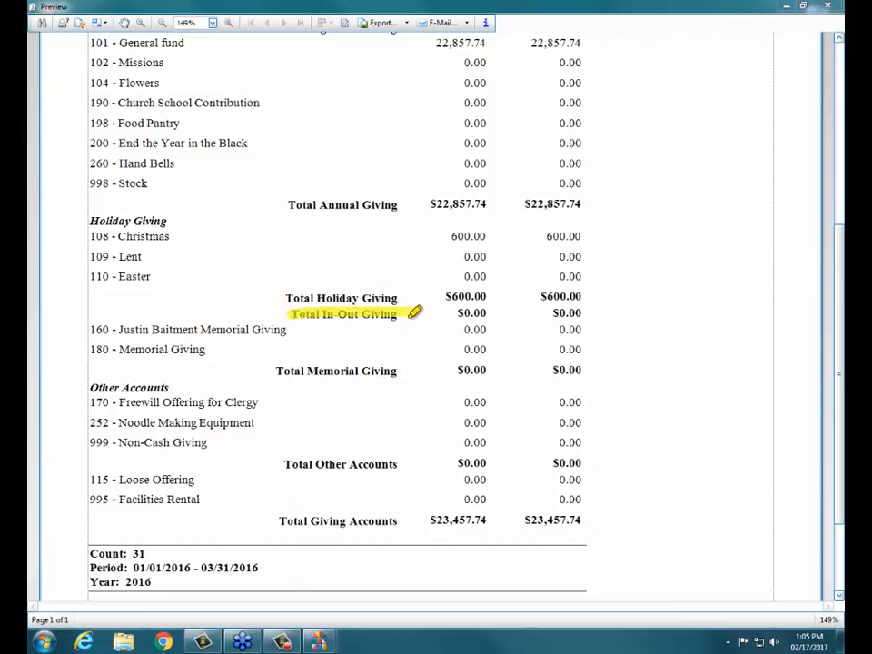
drag(451, 313, 593, 309)
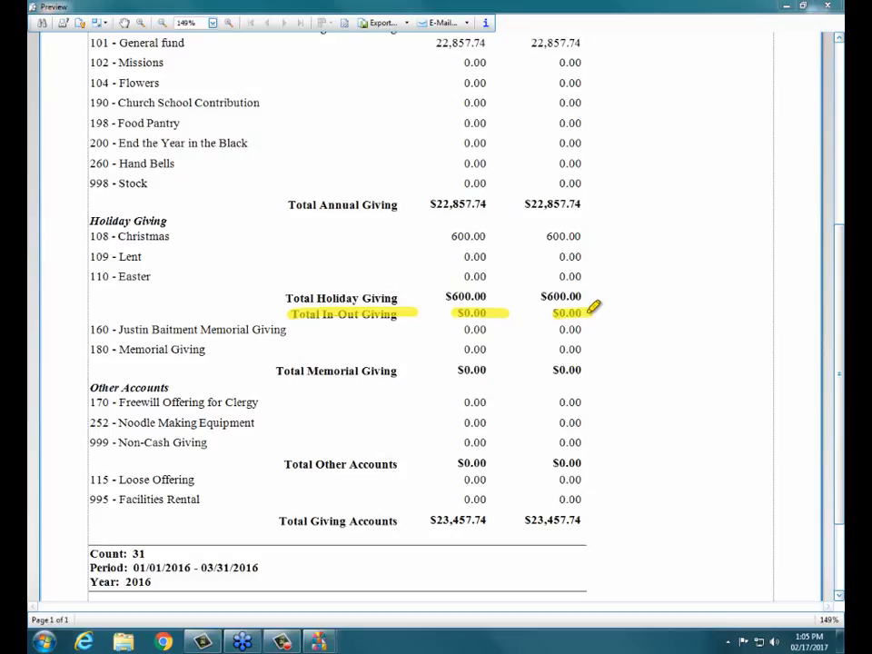
drag(589, 311, 593, 313)
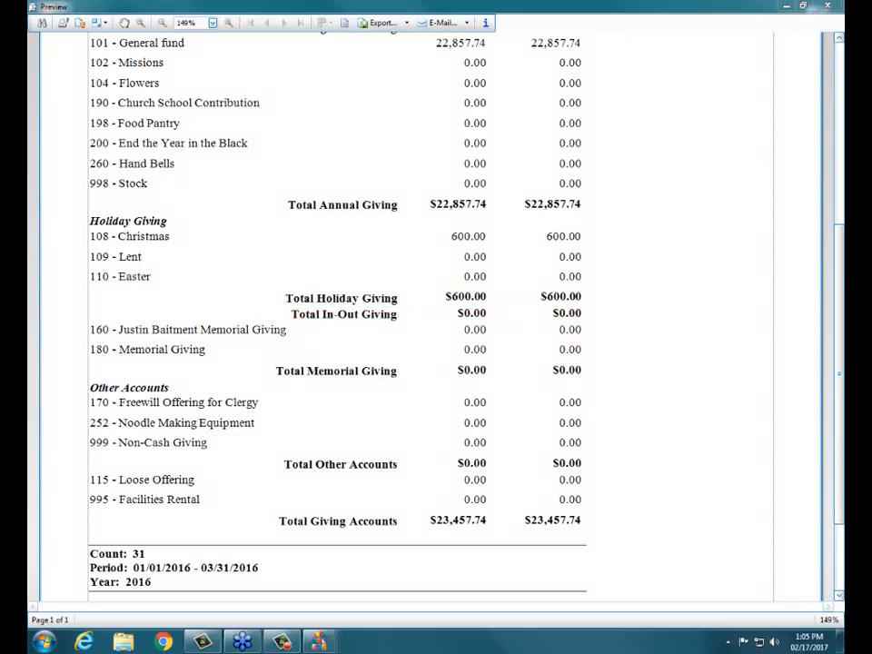
click(827, 7)
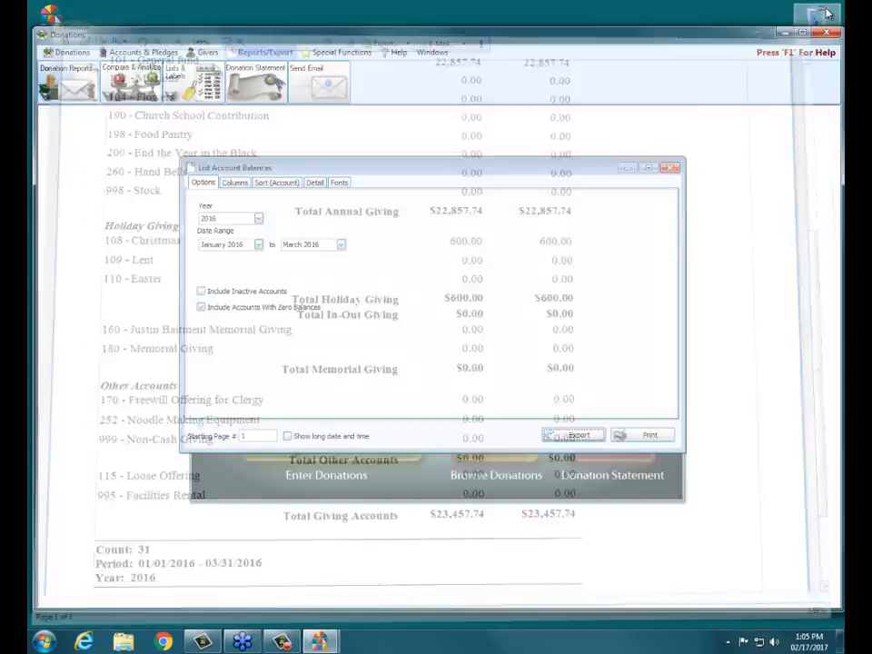
Close the account balances options and open the List Envelope #s report instead.
click(670, 168)
click(178, 83)
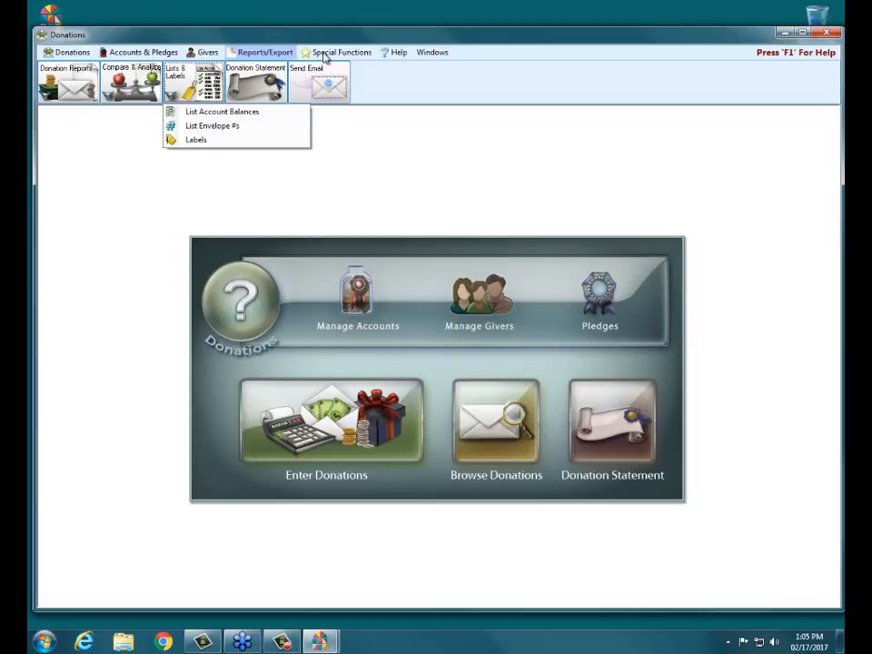
click(249, 126)
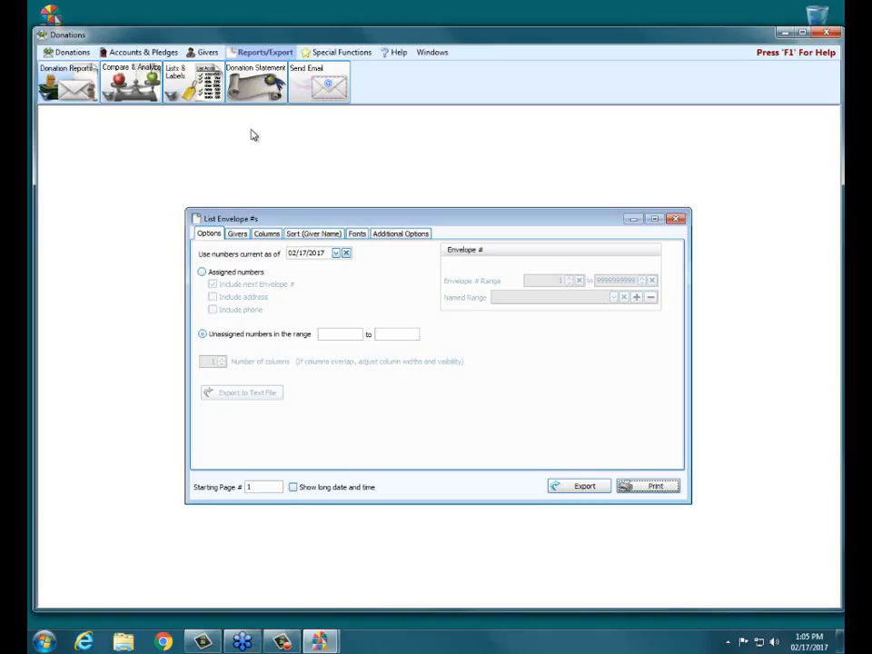
Set the 'Use numbers current as of' date to 01/01/2017 with the calendar.
drag(377, 225, 380, 204)
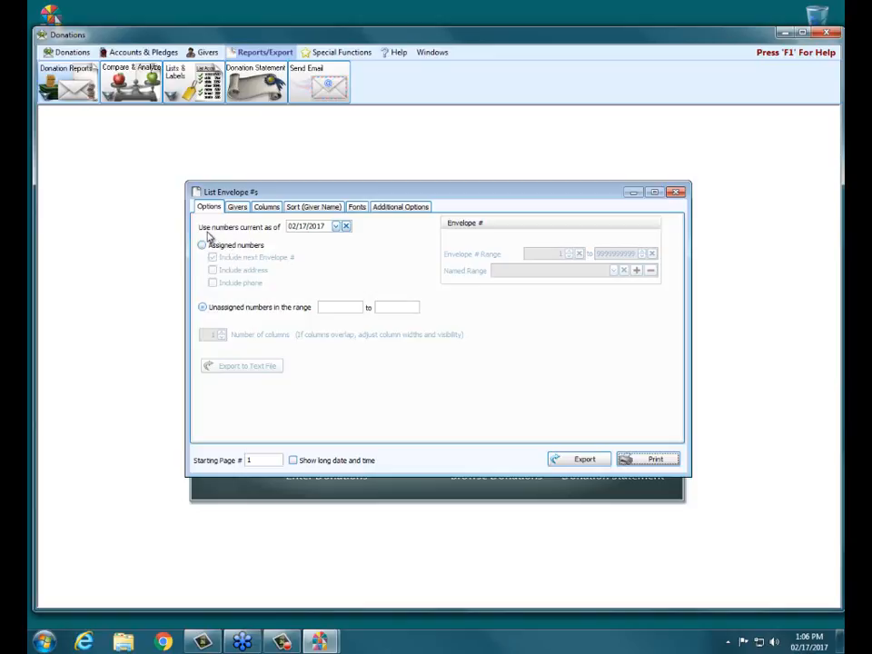
click(336, 227)
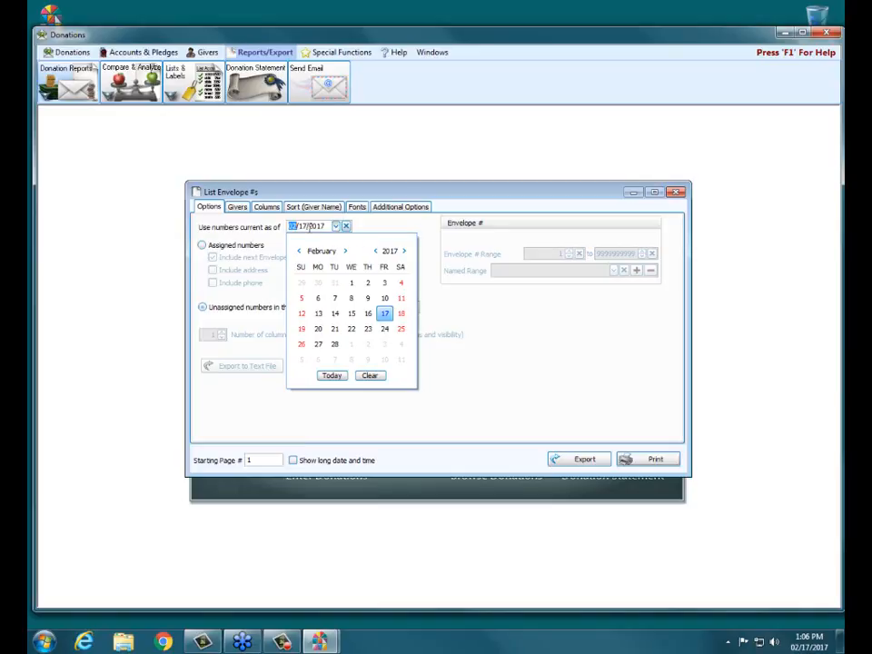
click(376, 251)
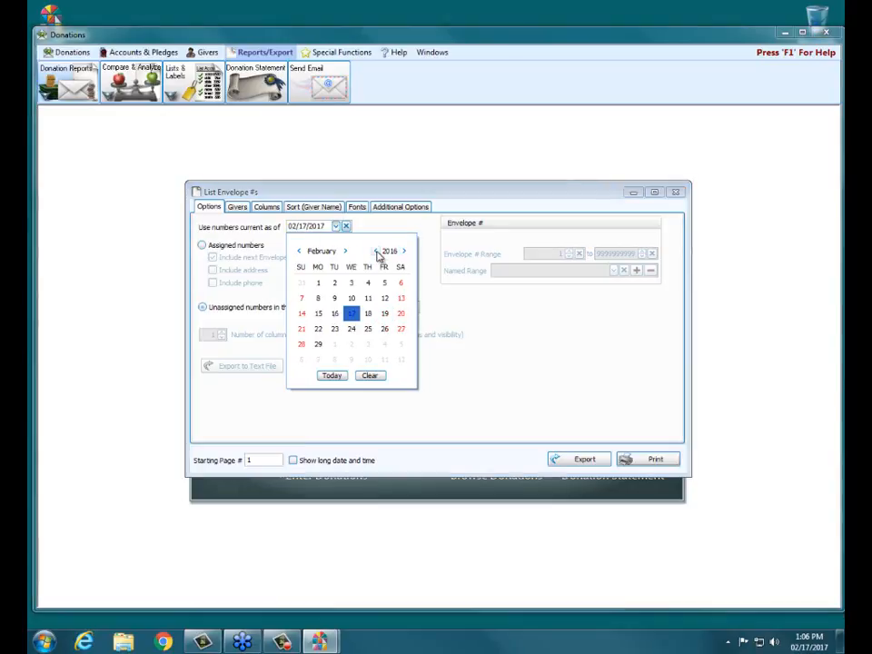
click(403, 251)
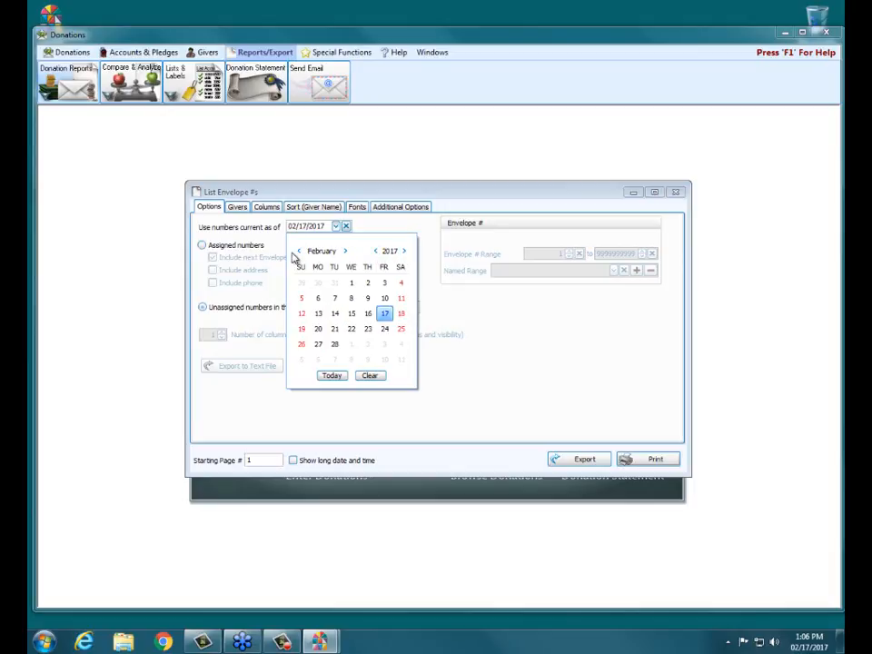
click(298, 250)
click(302, 282)
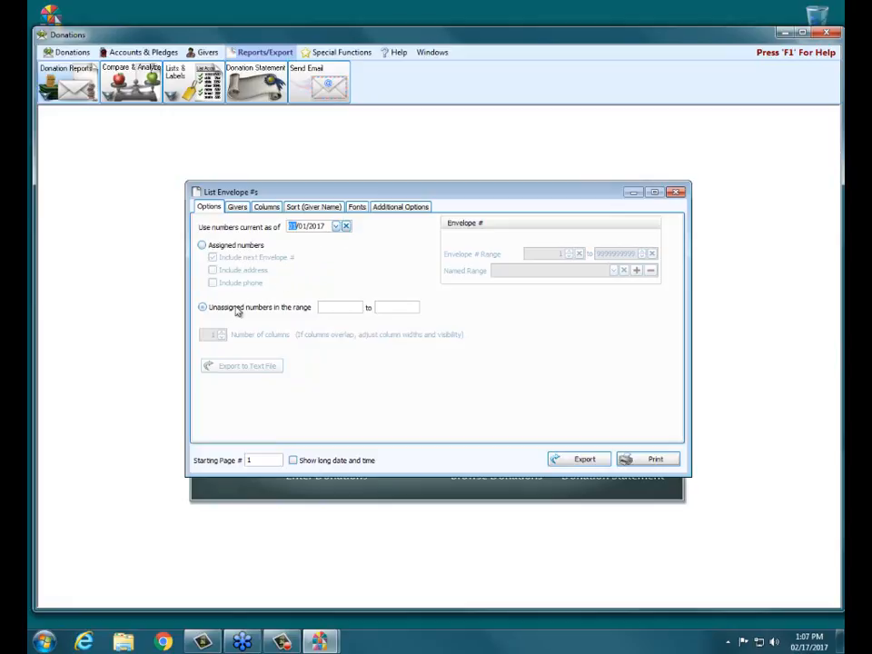
List unassigned envelope numbers in the range 1 to 100.
click(207, 309)
click(345, 307)
text(1)
click(394, 306)
text(100)
click(201, 308)
click(654, 459)
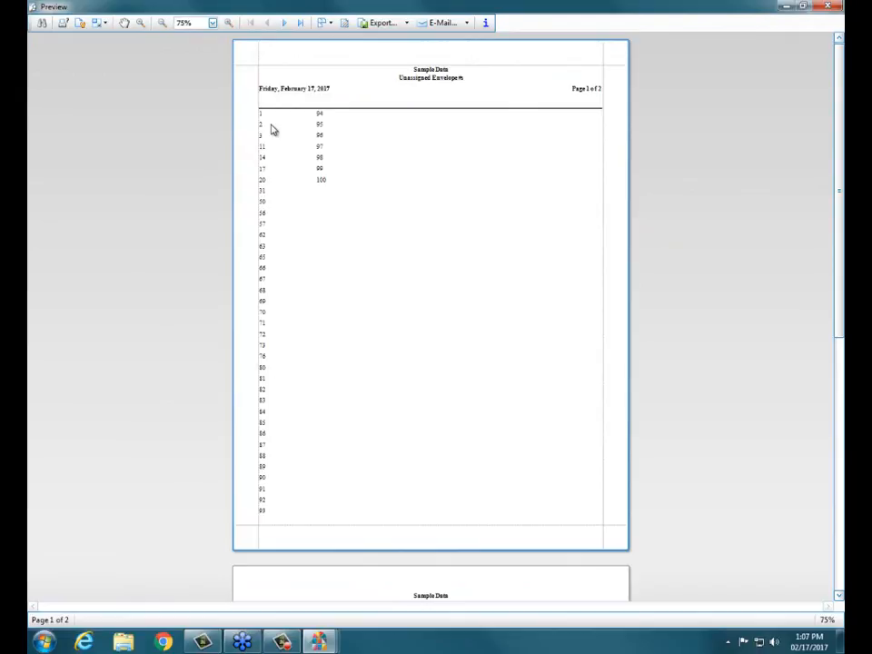
click(842, 6)
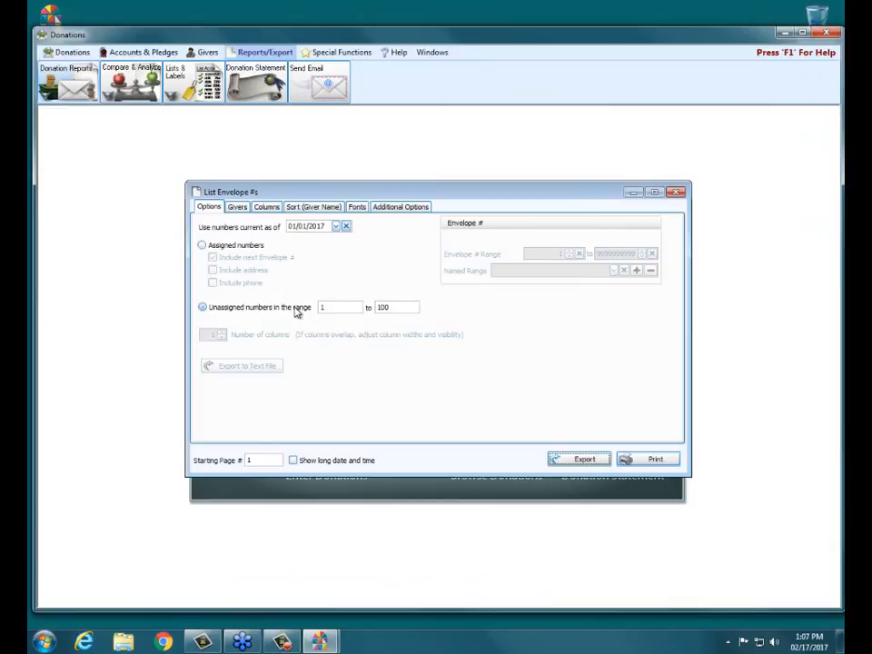
List assigned numbers with only next Envelope # included, in 2 columns, range ending at 200.
click(254, 248)
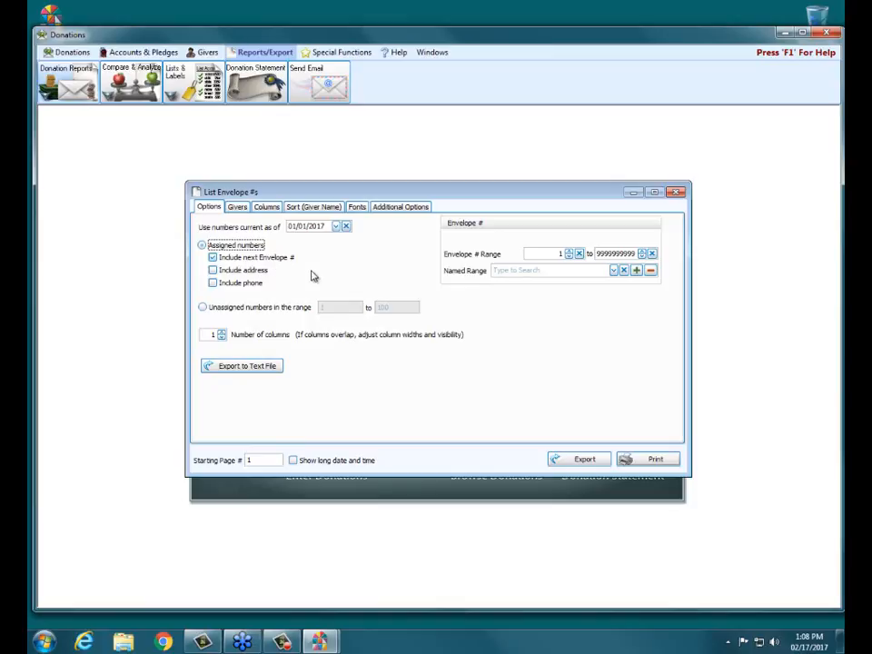
click(242, 270)
click(259, 284)
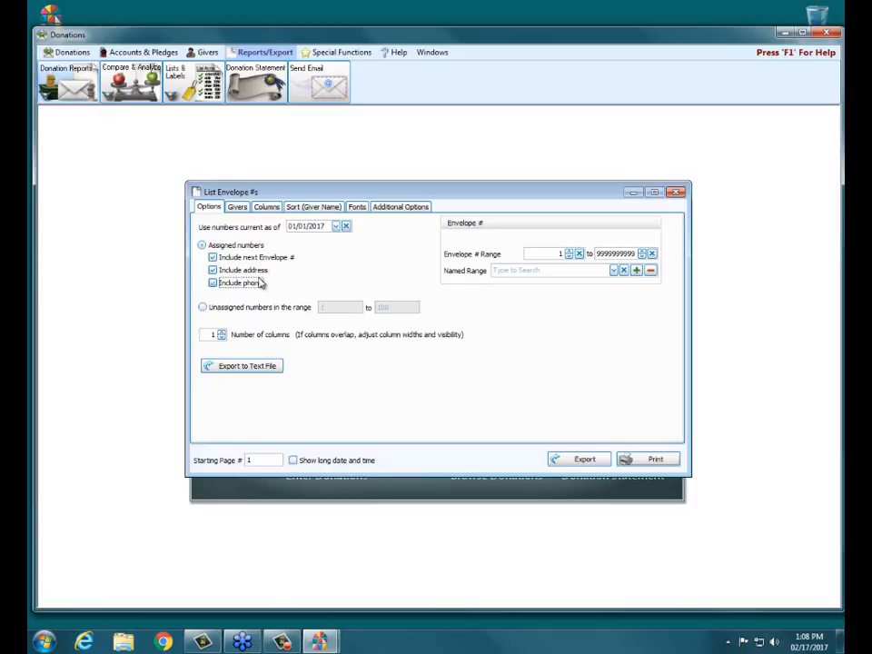
click(257, 270)
click(263, 284)
click(223, 338)
click(222, 337)
click(221, 333)
drag(633, 254, 559, 261)
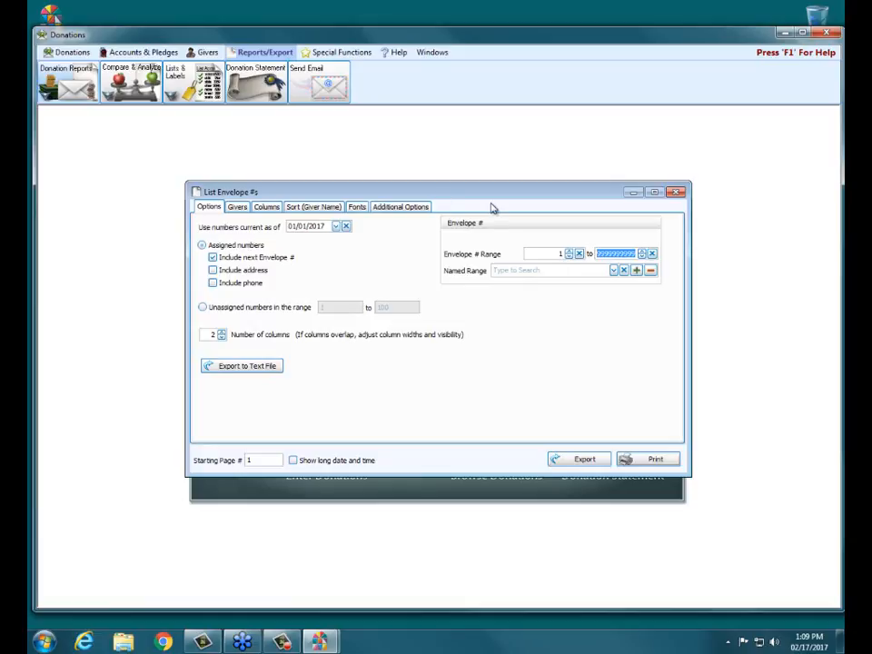
text(200)
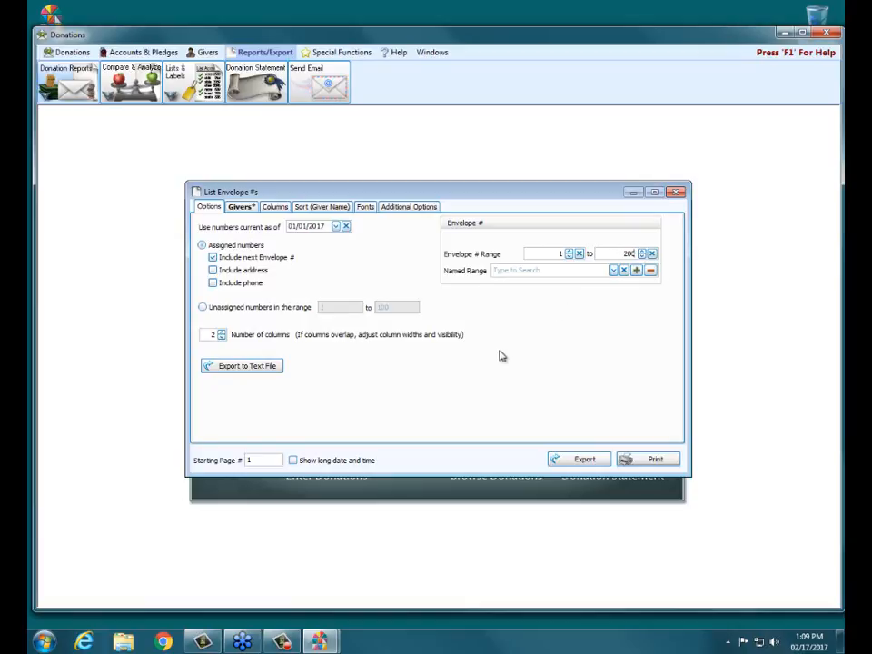
Add then remove a '1 - Active Member' Status giver filter, then show the Columns settings.
click(241, 207)
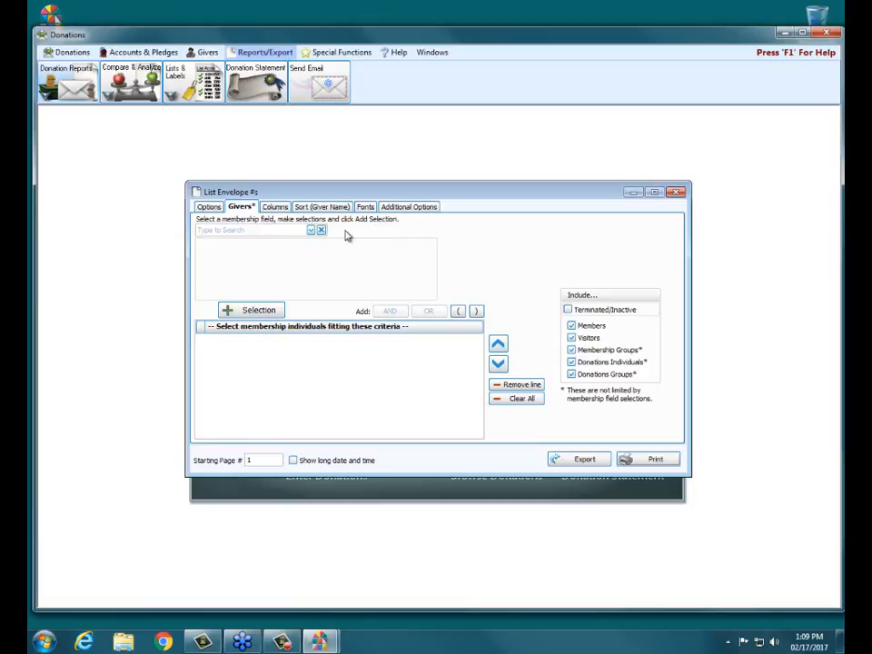
click(310, 231)
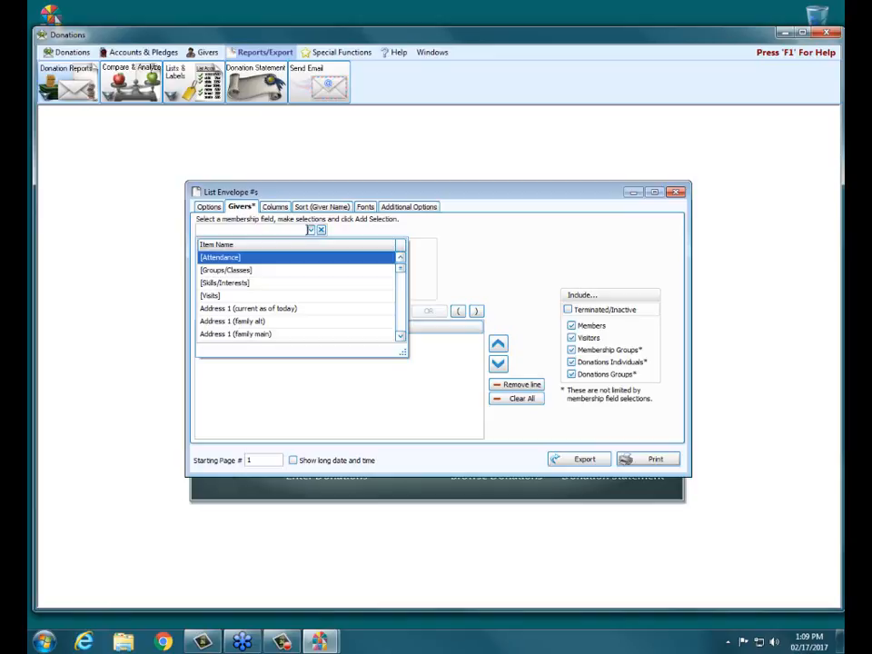
drag(402, 275, 405, 318)
click(210, 309)
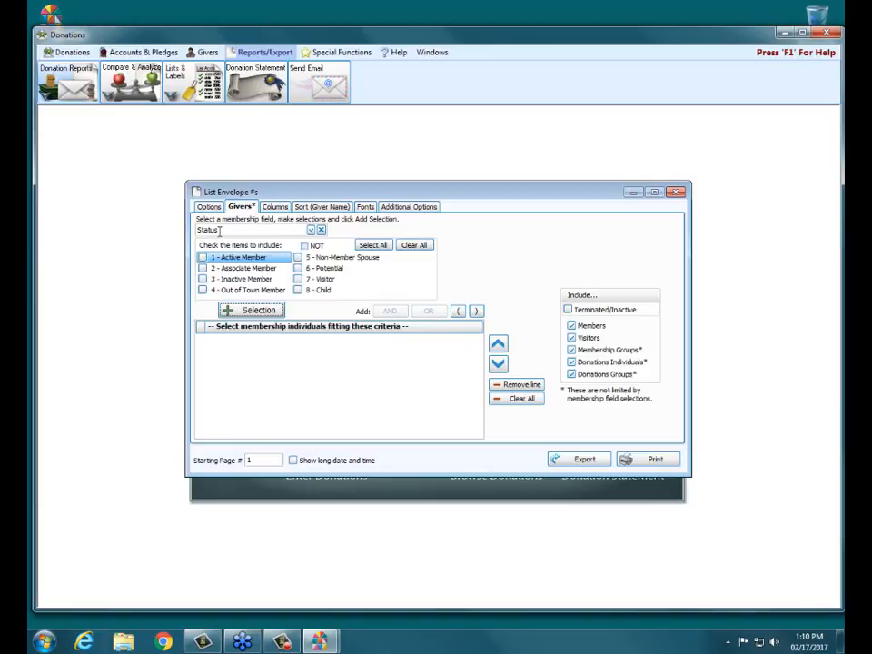
click(203, 257)
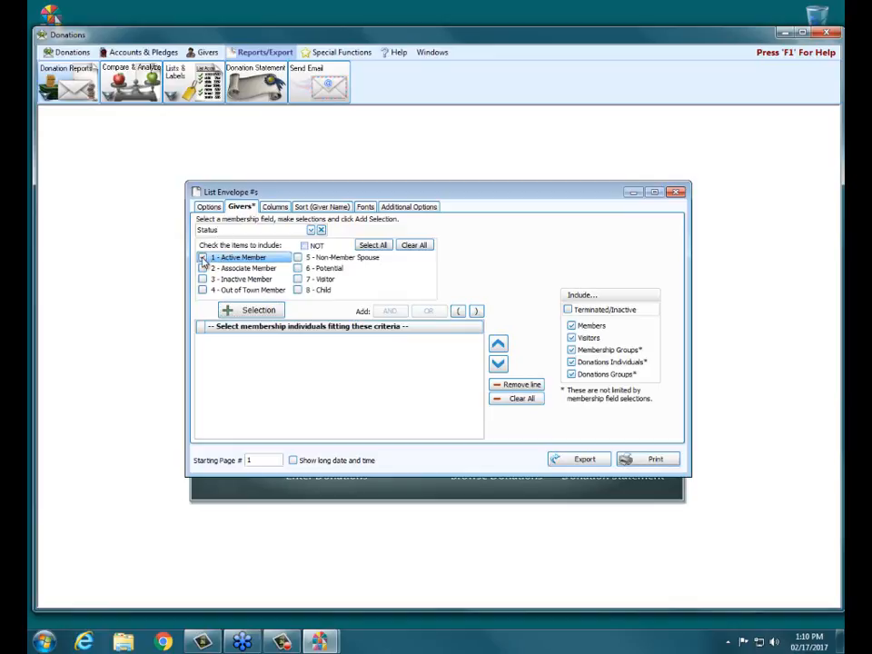
click(244, 311)
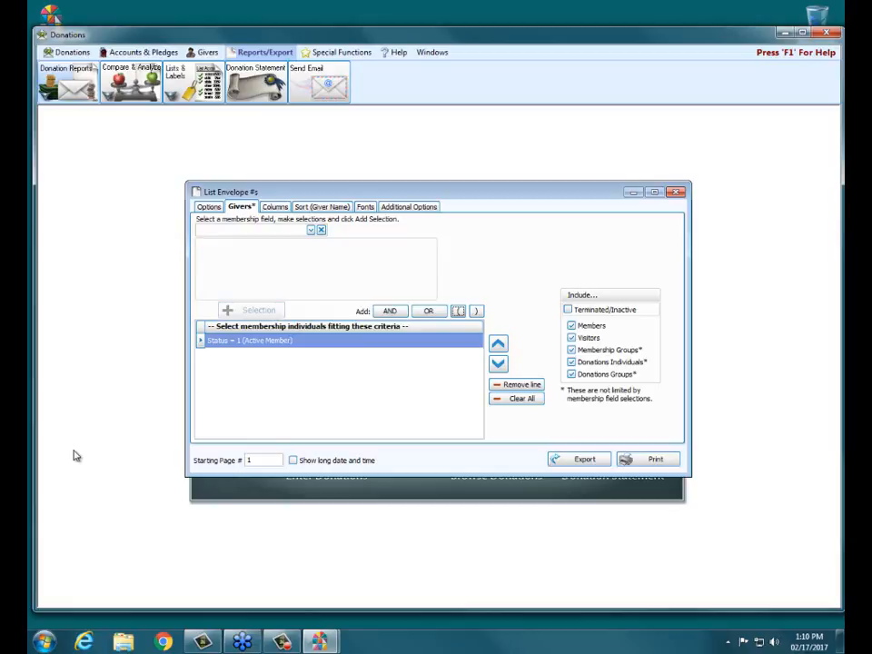
click(513, 385)
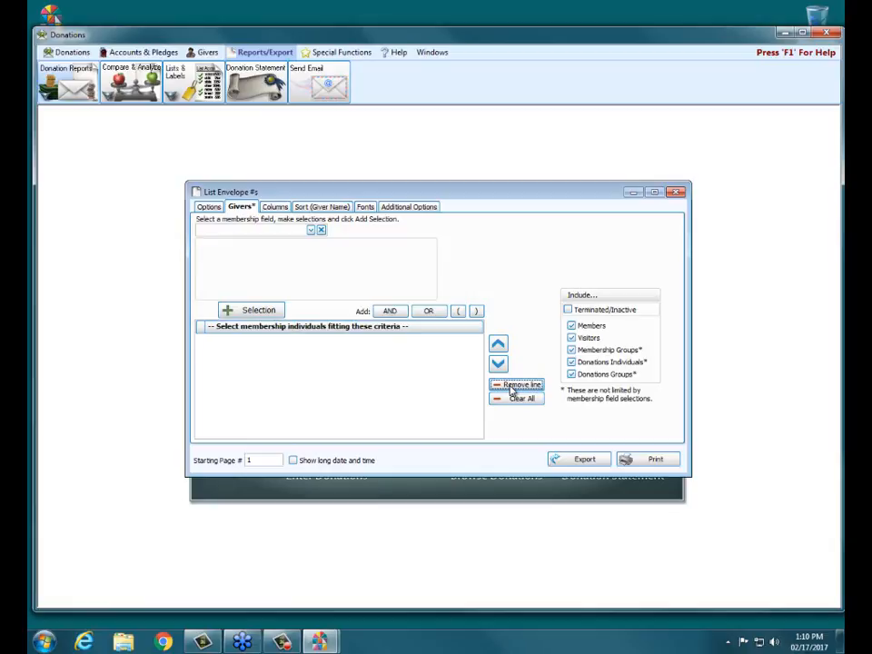
click(275, 207)
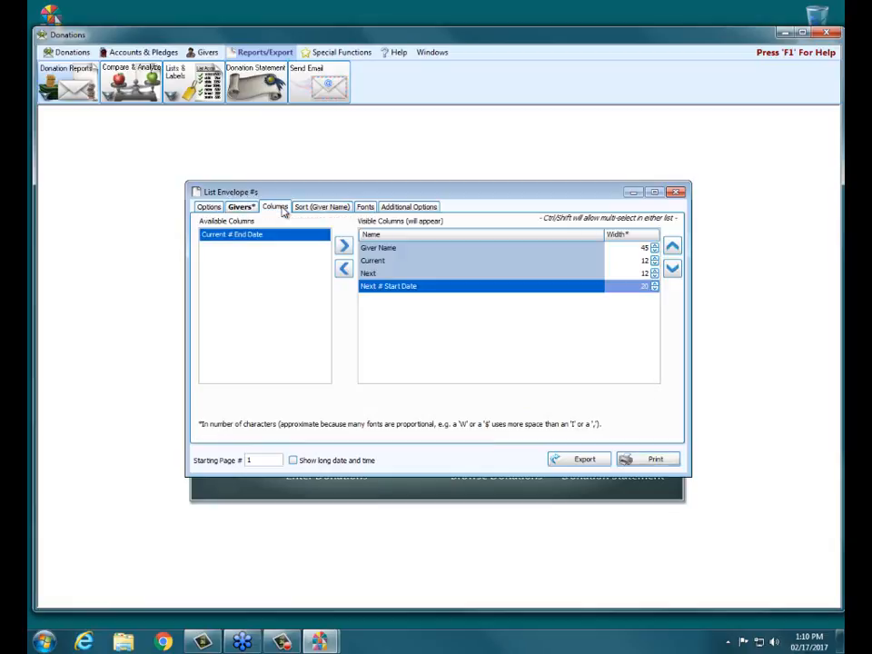
Review the Giver Name, Current, Next and Next # Start Date columns, then view the Giver Name sort settings.
click(410, 248)
click(405, 263)
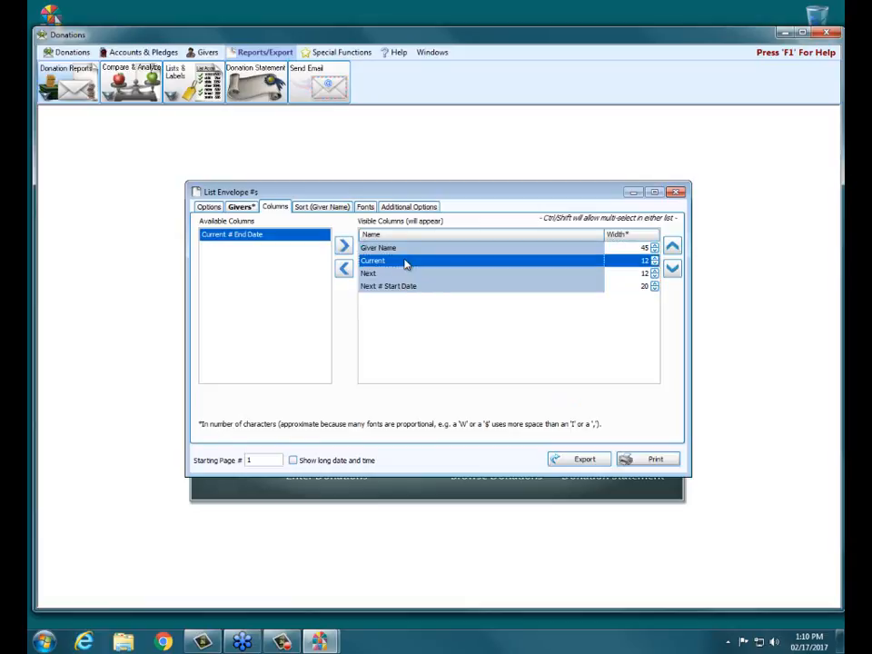
click(403, 273)
click(414, 287)
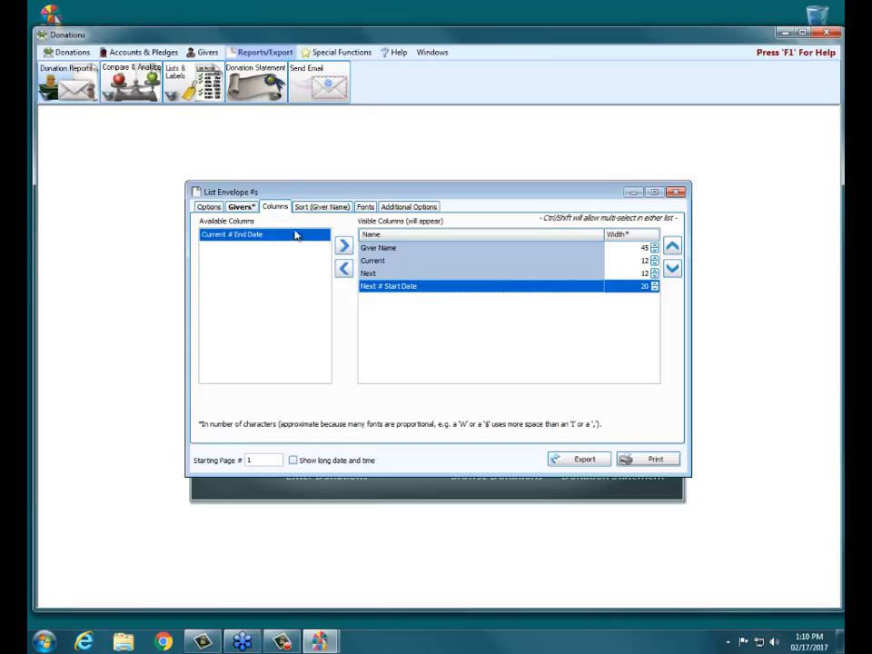
click(312, 208)
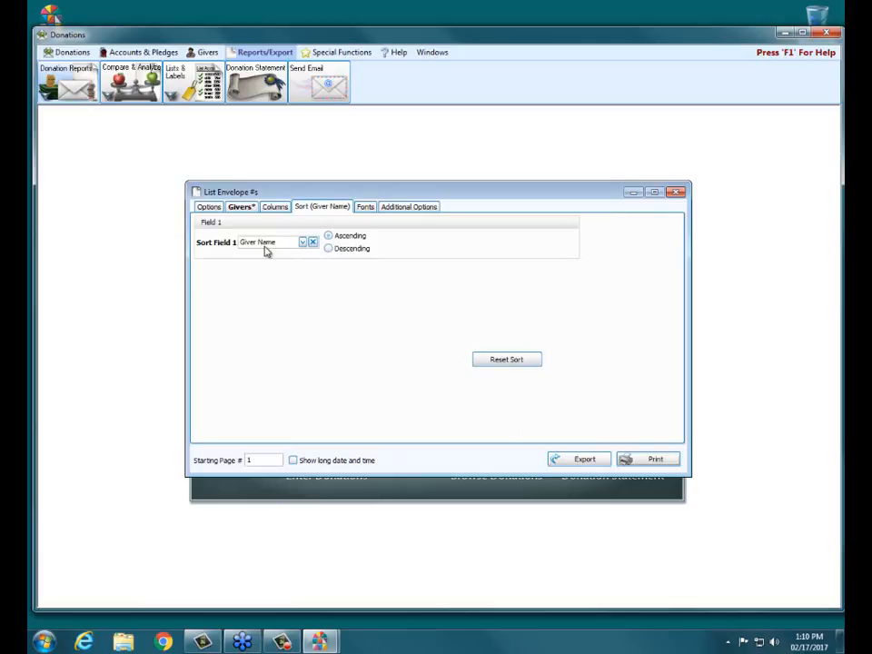
click(304, 242)
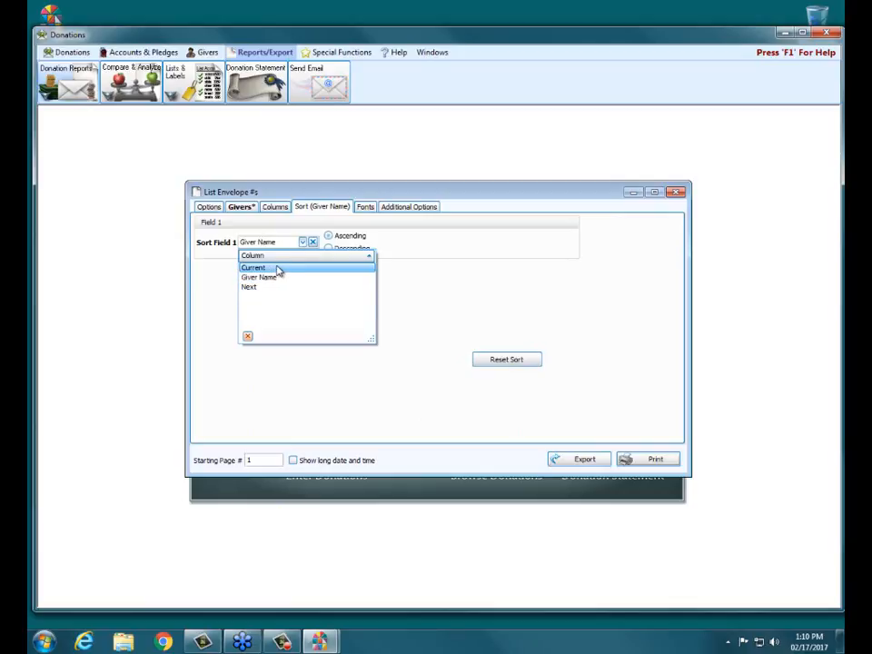
click(281, 277)
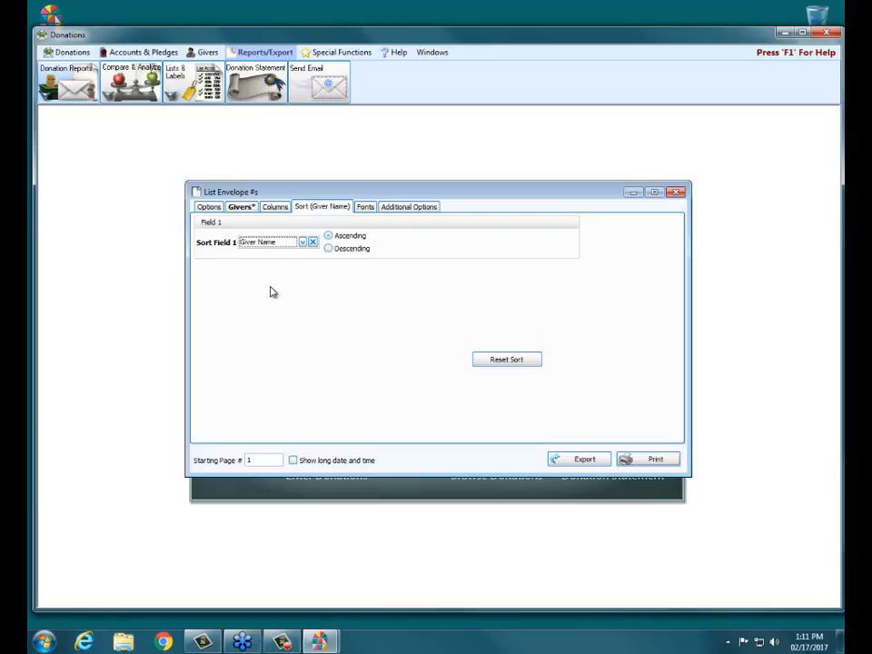
Check the report's font settings, then show the additional options for the [V] and [D] indicators.
click(368, 209)
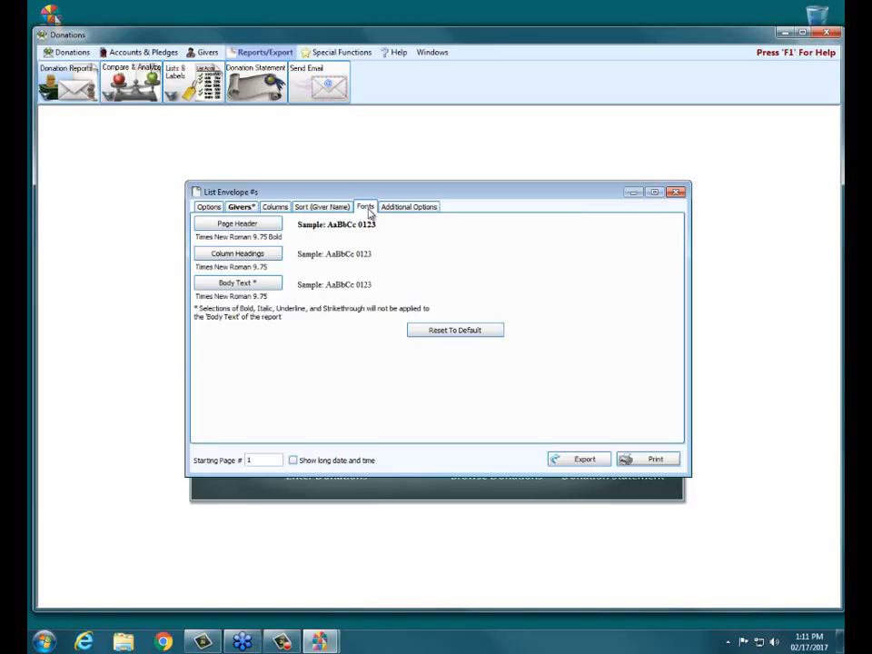
click(419, 209)
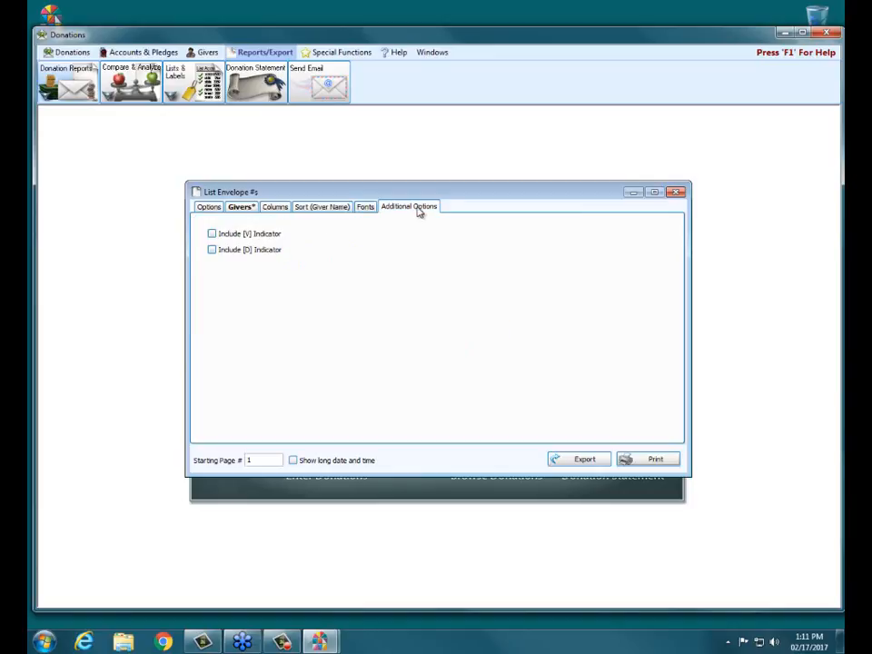
Include the [V] and [D] indicators and preview the 2-page List Envelope #s report.
click(243, 235)
click(244, 249)
click(651, 460)
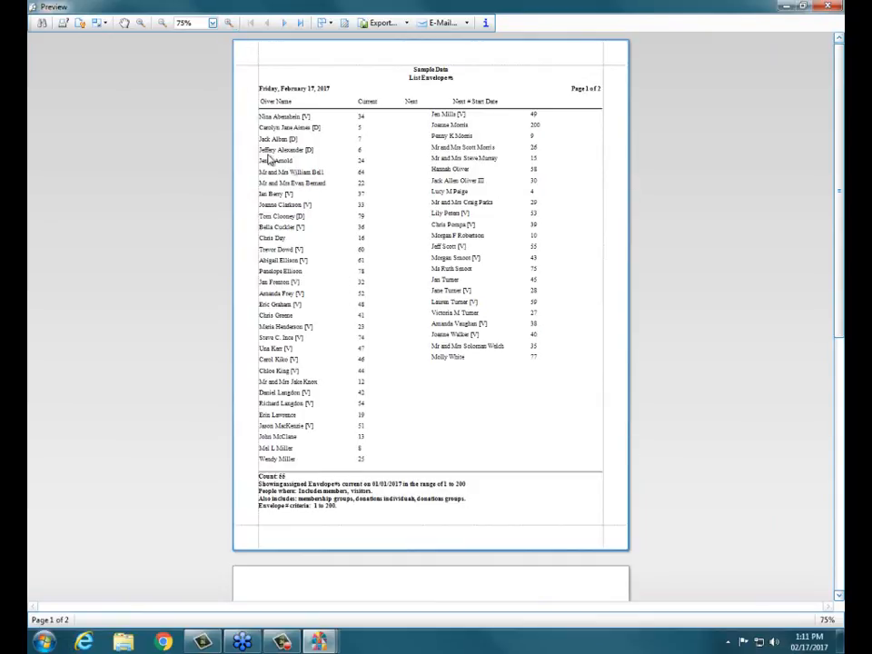
Zoom the envelope list preview to Page Width, scroll through it, then close the preview.
click(212, 22)
click(209, 103)
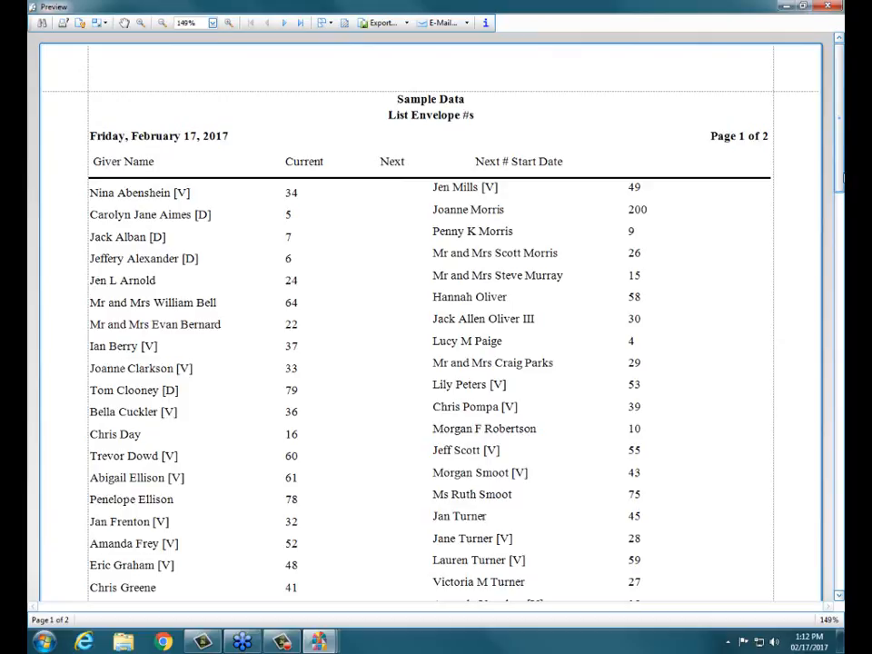
drag(842, 166, 842, 177)
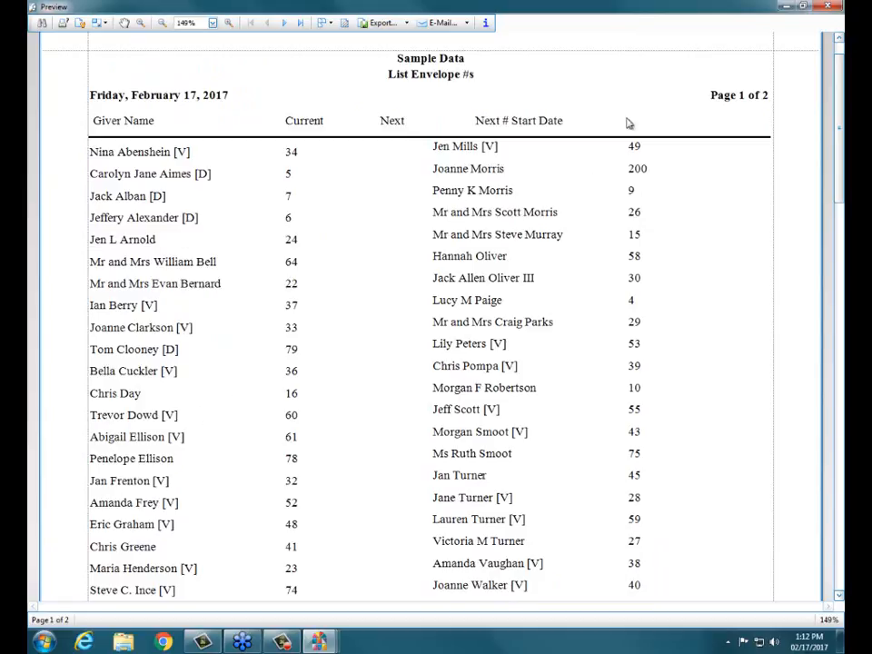
click(827, 6)
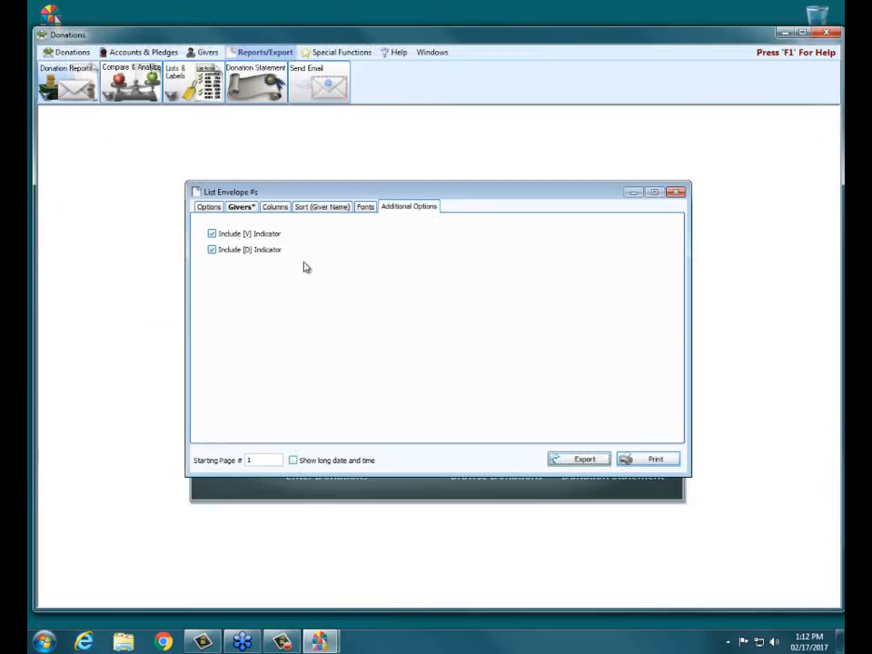
Set Sort Field 1 to Current envelope number, preview the reordered list, then close the preview.
click(319, 208)
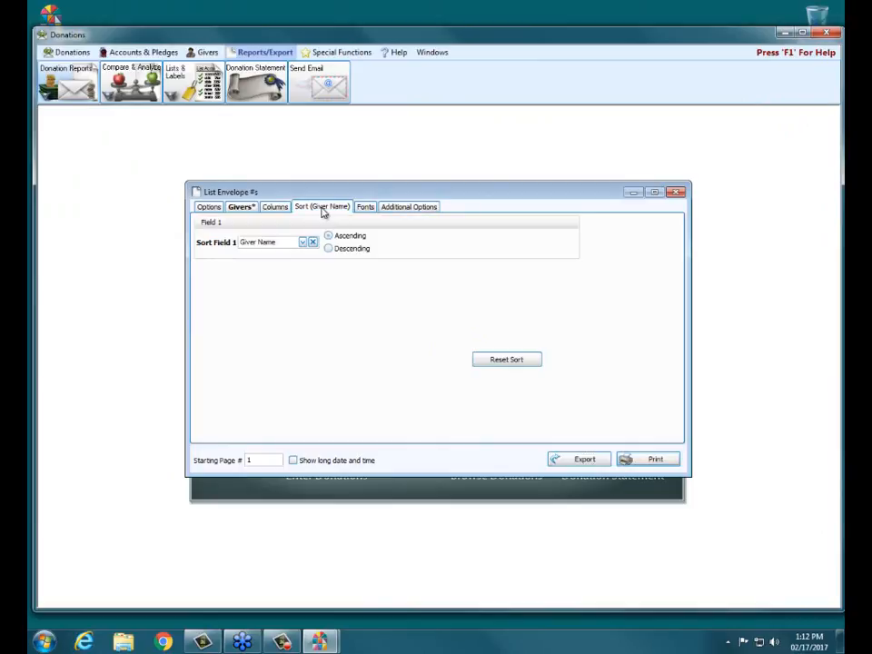
click(302, 243)
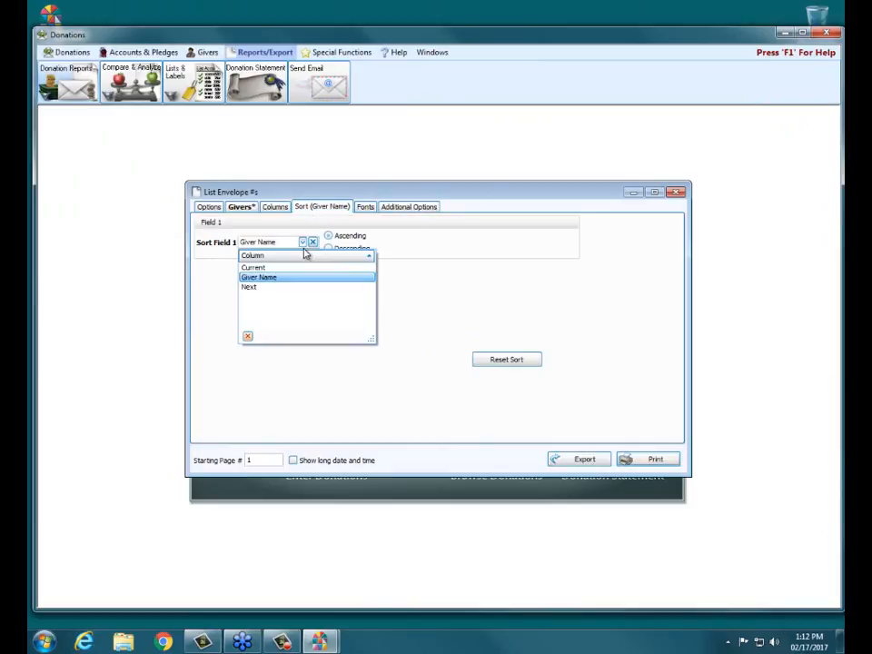
click(268, 268)
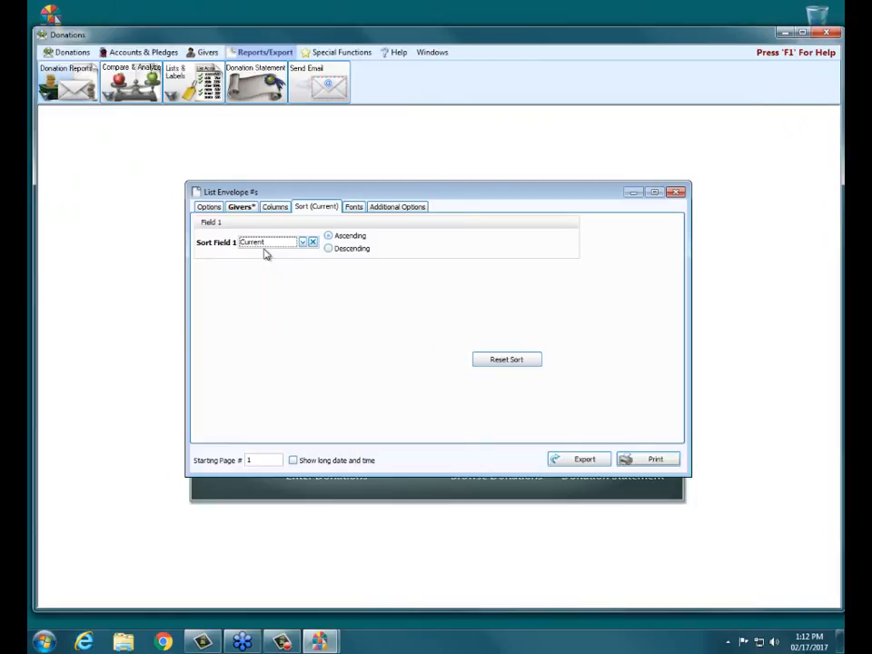
click(651, 459)
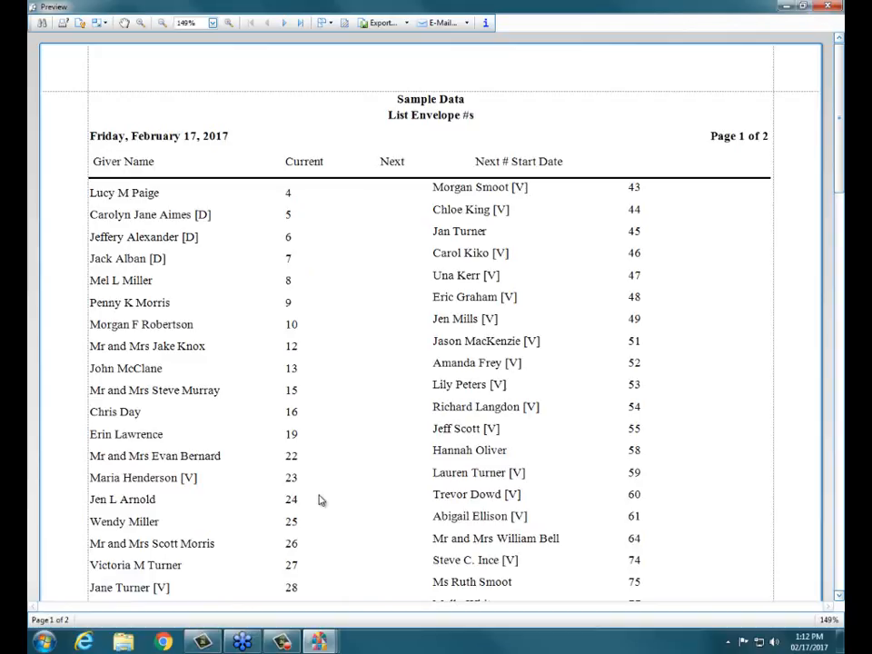
click(826, 8)
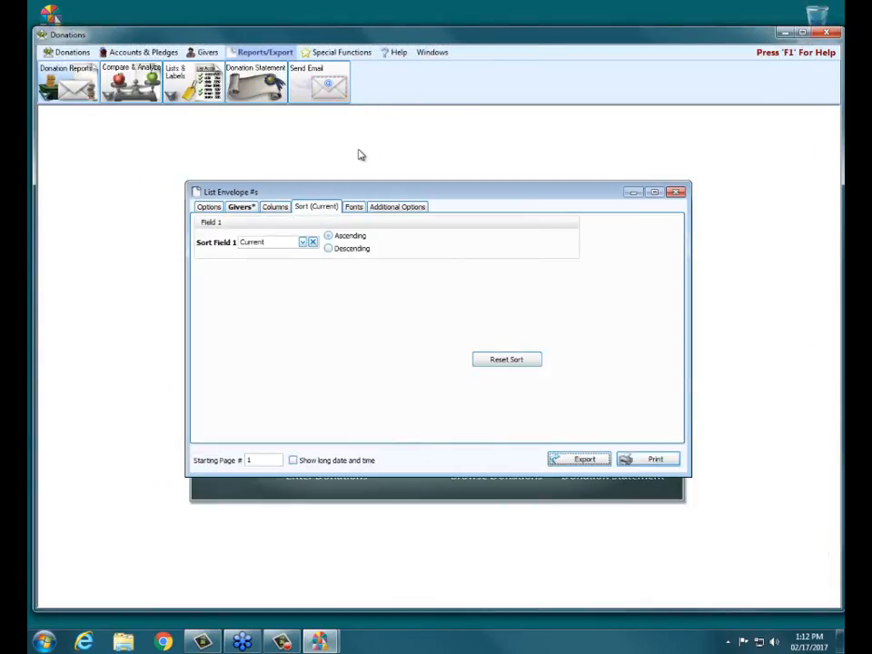
Show the Options tab: numbers 1 to 200 as of 01/01/2017 in two columns.
click(211, 207)
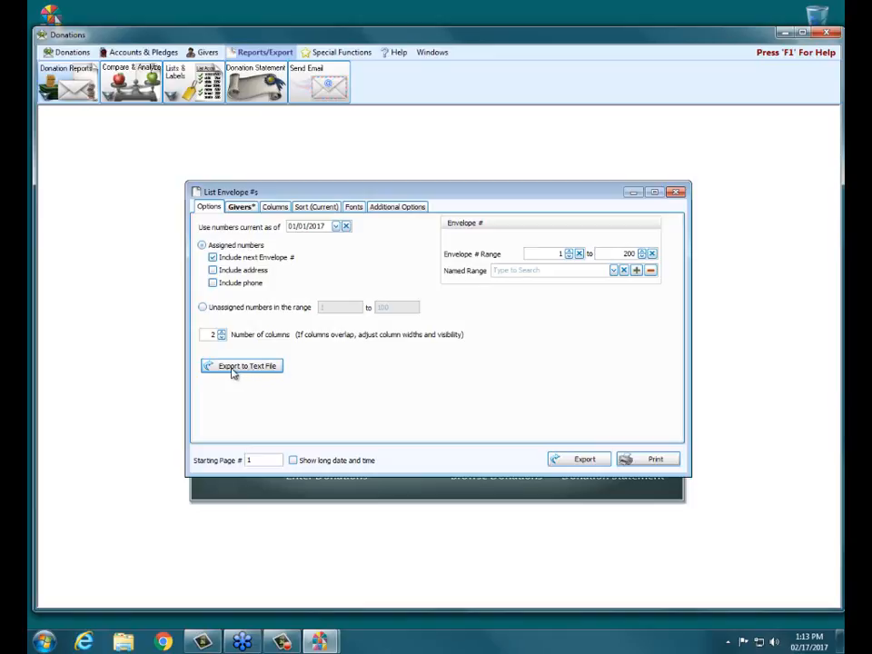
Start a text-file export with Tab as the delimiter and a .txt extension.
click(232, 368)
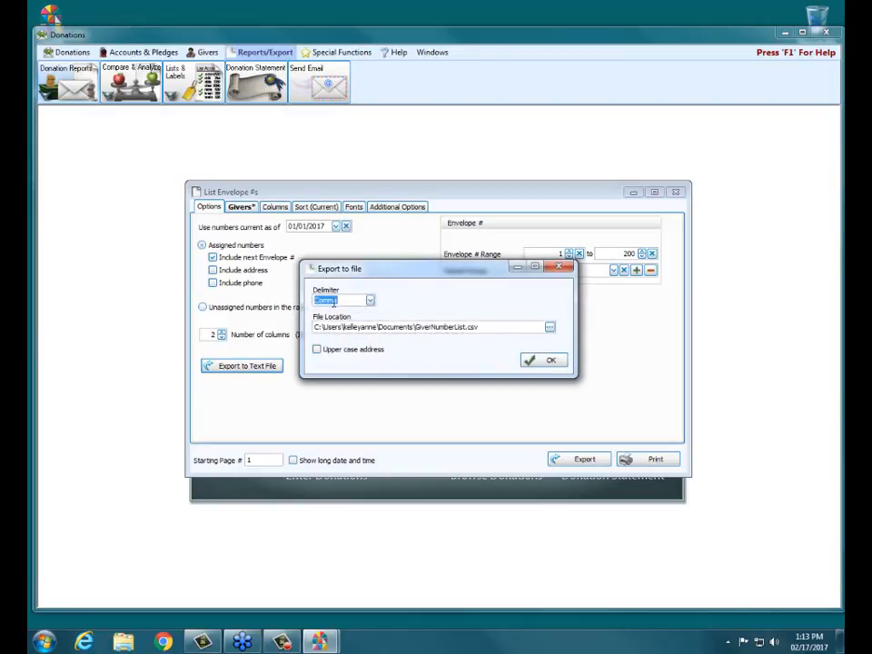
click(370, 303)
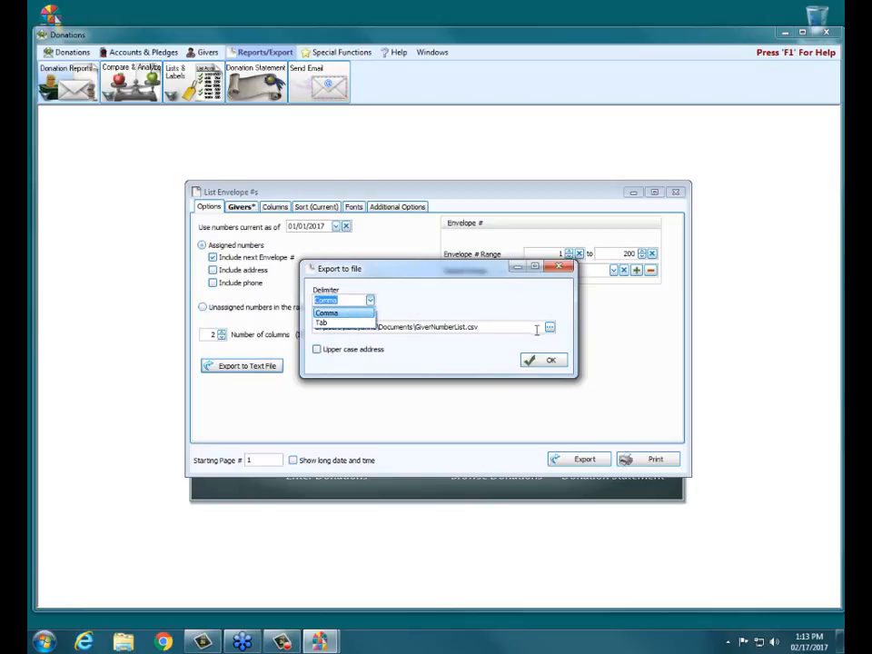
double_click(473, 328)
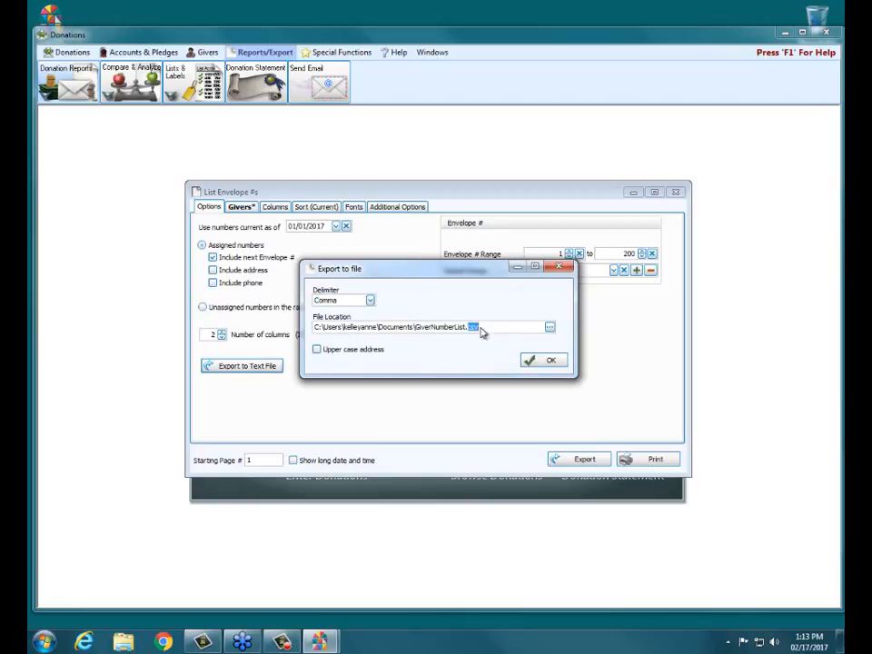
click(370, 300)
click(340, 320)
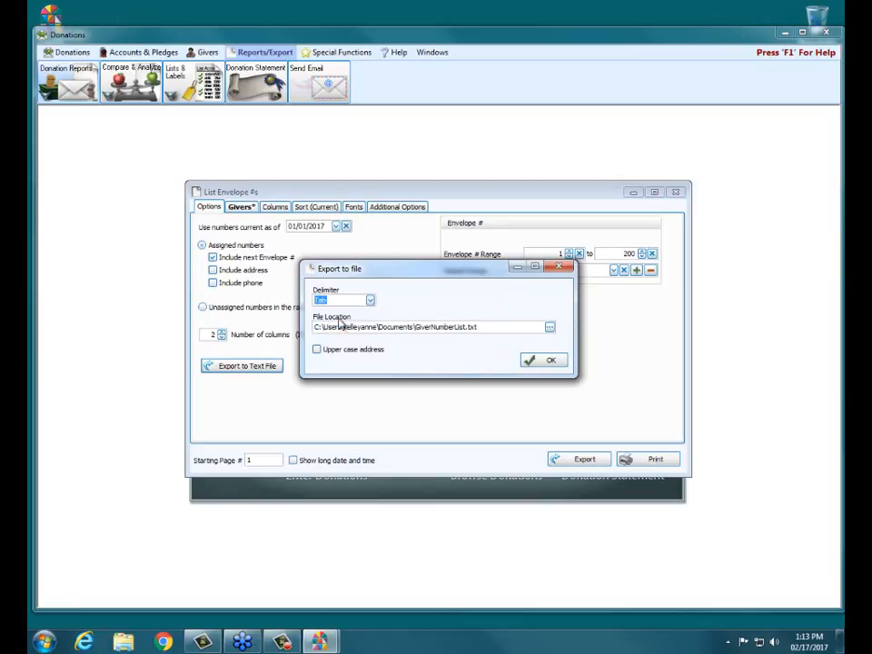
double_click(472, 327)
click(480, 329)
Save GiverNumberList.txt to the Desktop, create the file, and decline opening its folder.
click(550, 328)
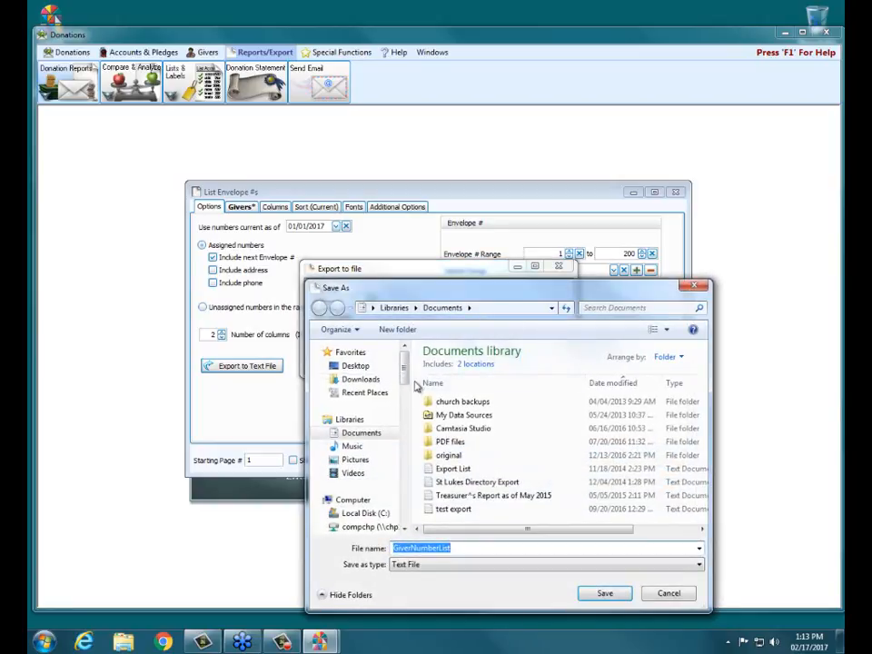
click(354, 366)
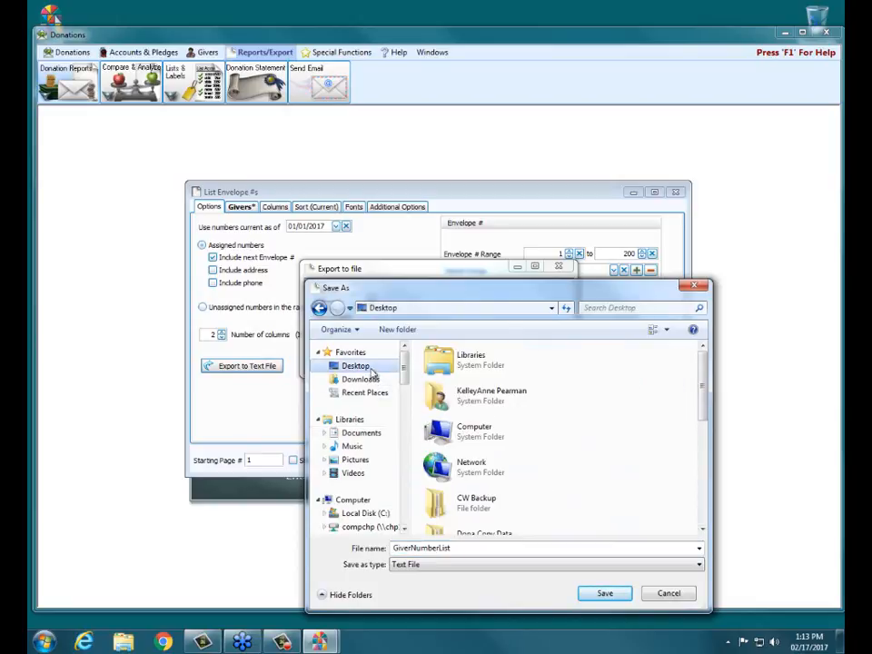
click(604, 593)
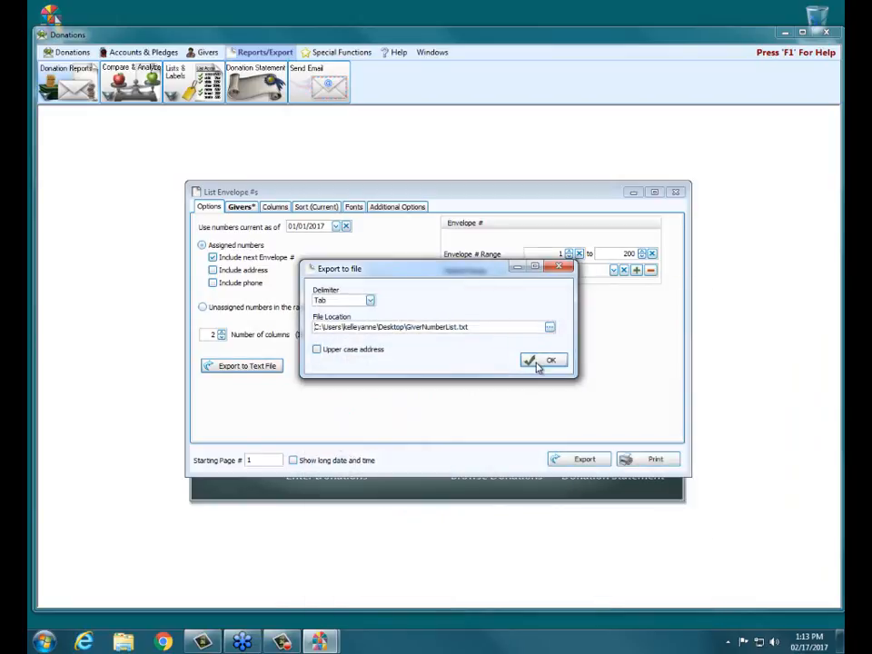
click(538, 365)
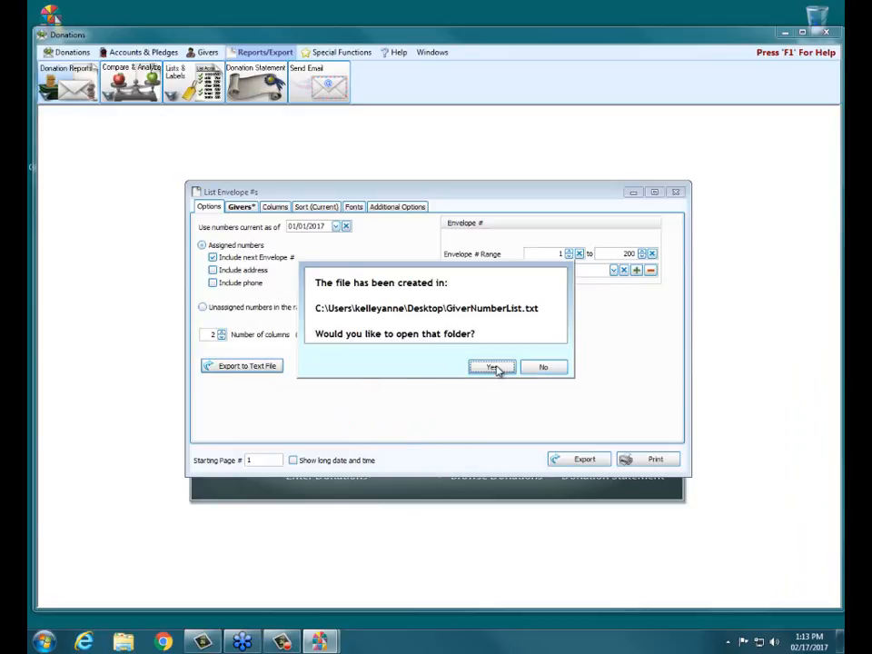
click(545, 367)
Minimize Donations, open GiverNumberList.txt from the desktop in Notepad, review the giver numbers, then close it.
click(781, 33)
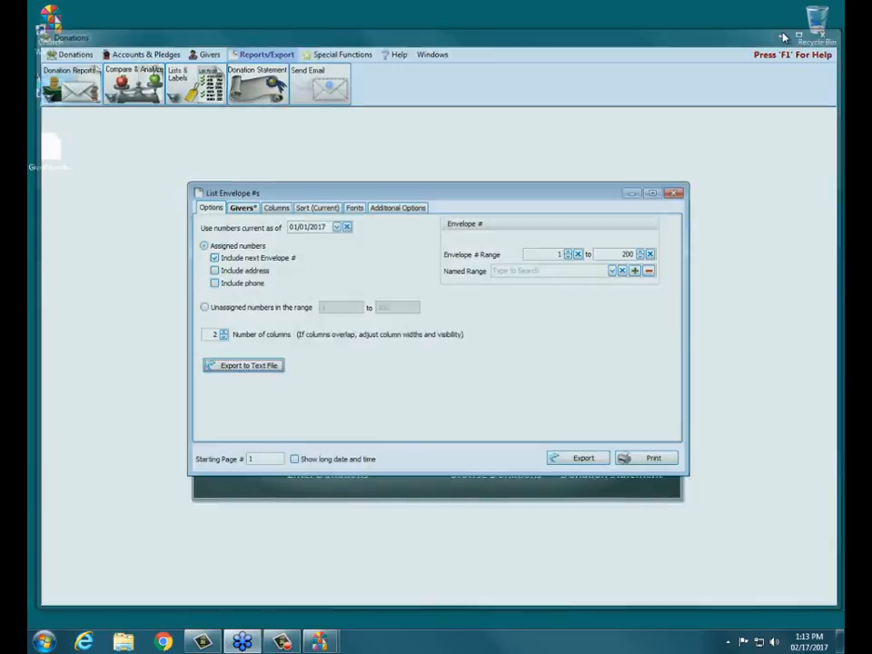
drag(63, 158, 353, 100)
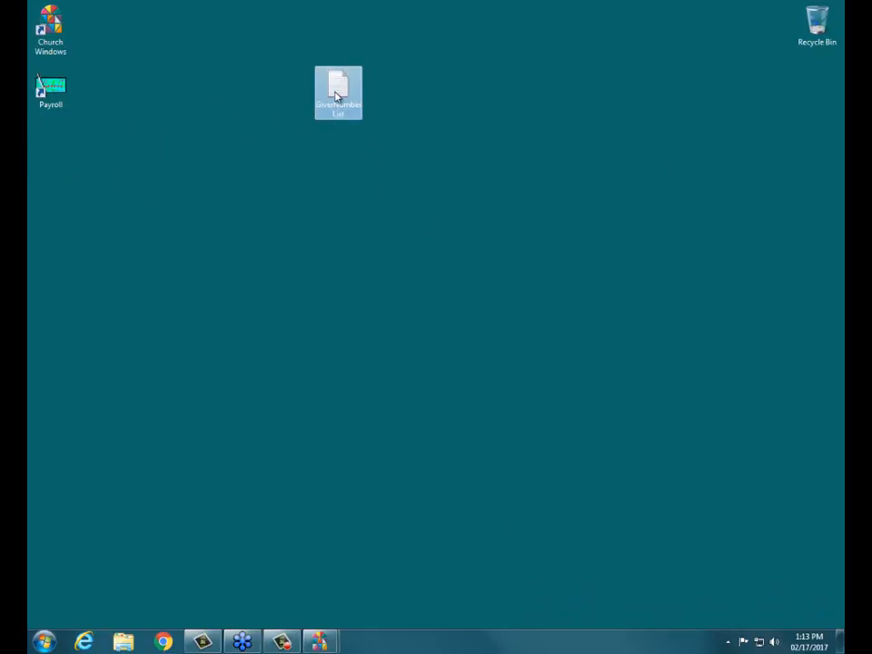
double_click(338, 94)
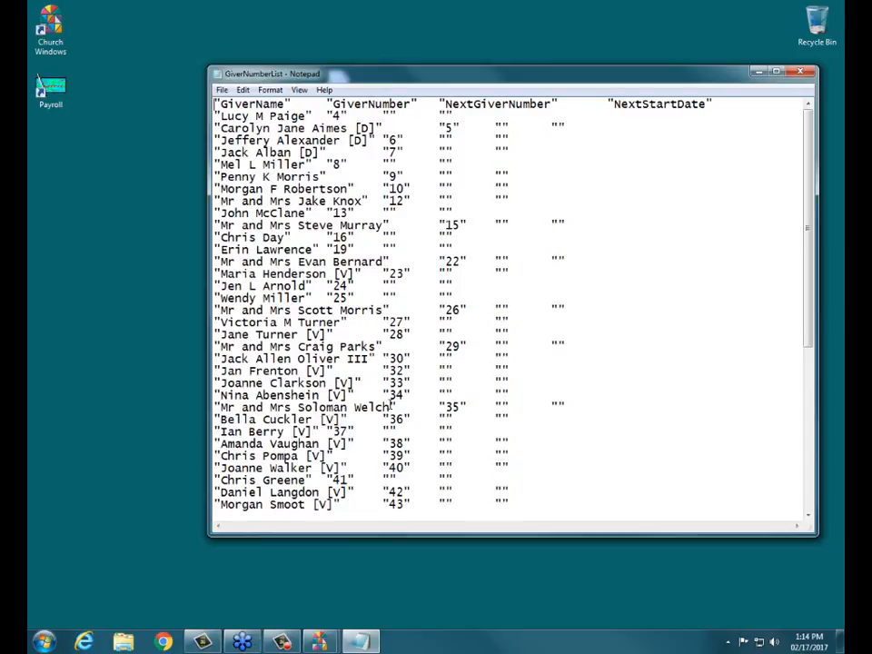
click(802, 73)
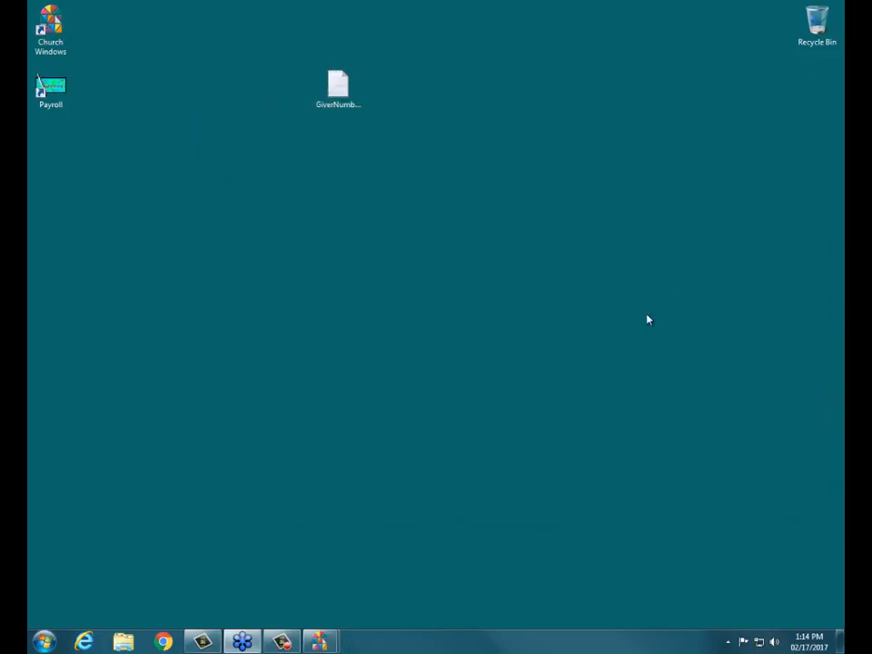
Restore Donations, close List Envelope #s, and start Lists & Labels > Labels.
mouse_move(314, 645)
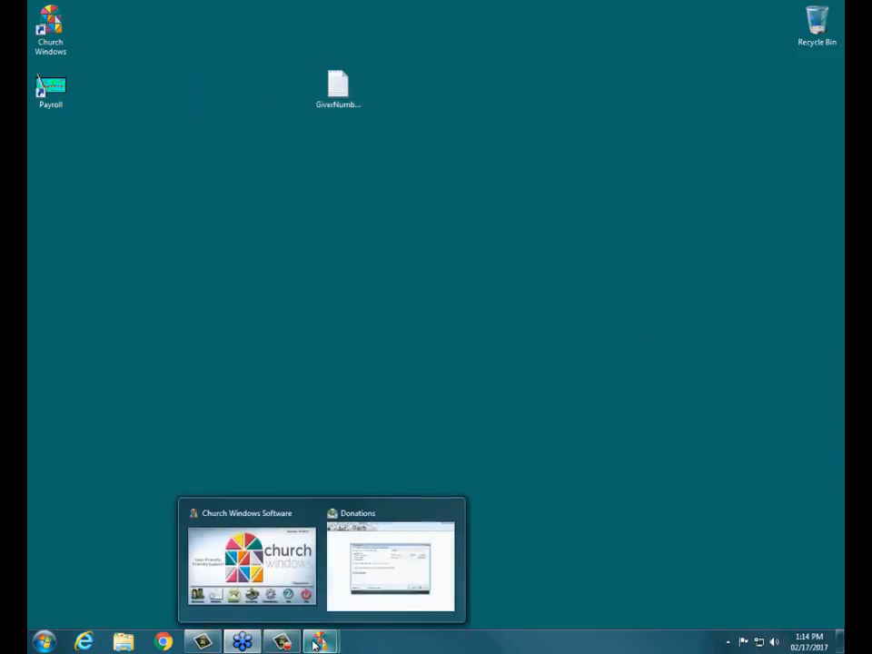
click(360, 586)
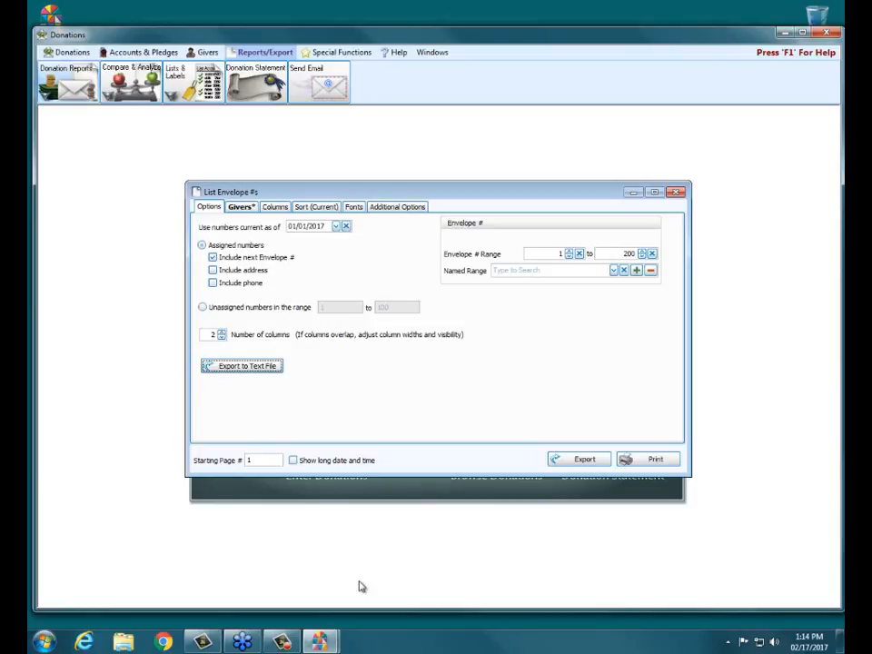
click(676, 195)
click(183, 75)
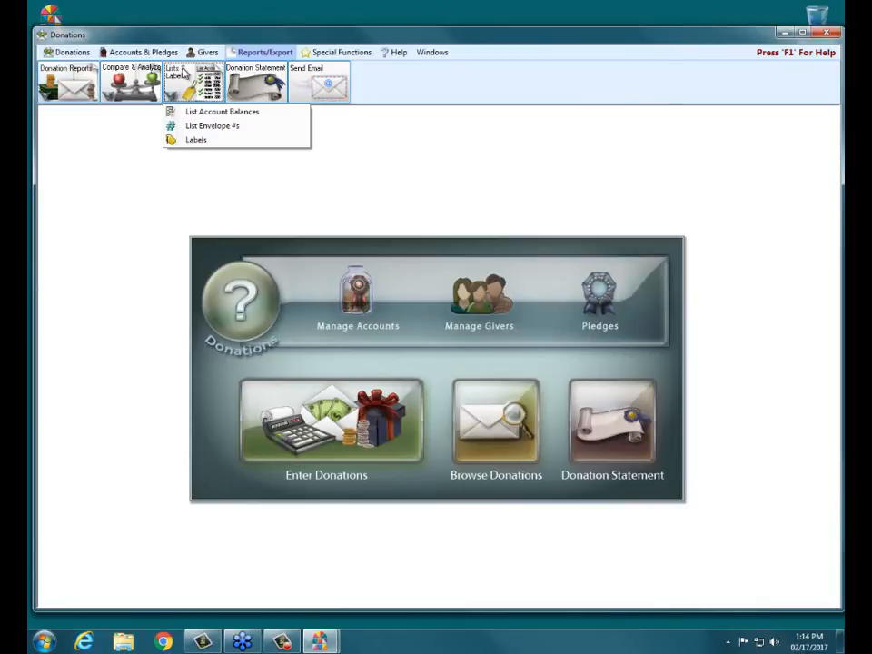
click(222, 138)
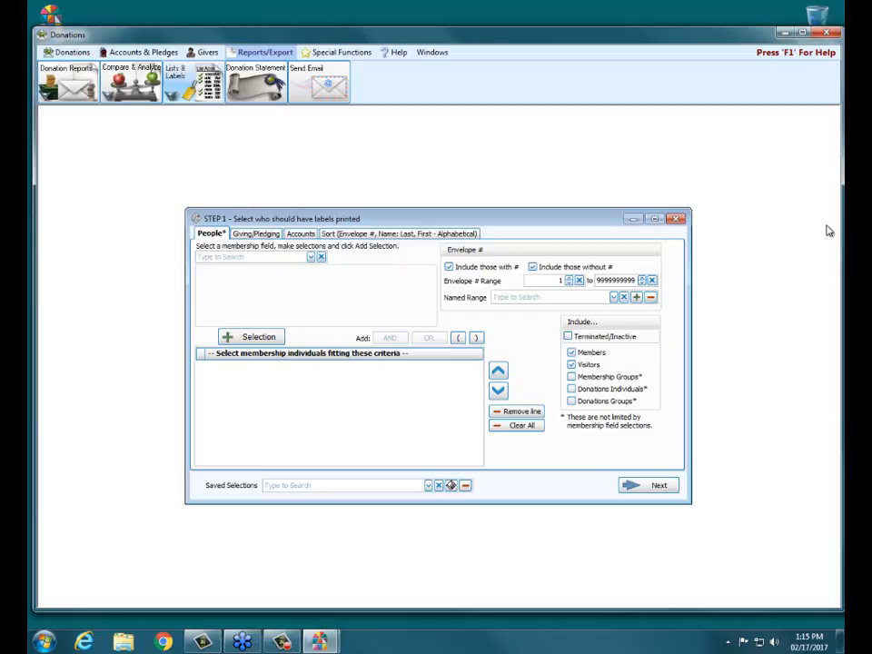
Exclude people without an envelope number, and include Donations Individuals and Donations Groups on the People tab.
drag(591, 223, 574, 188)
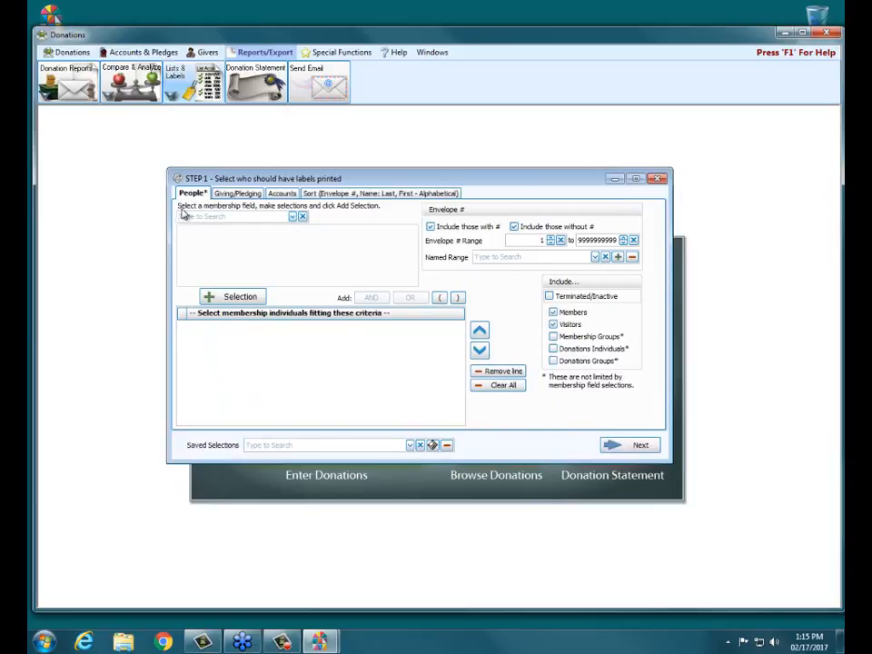
click(294, 218)
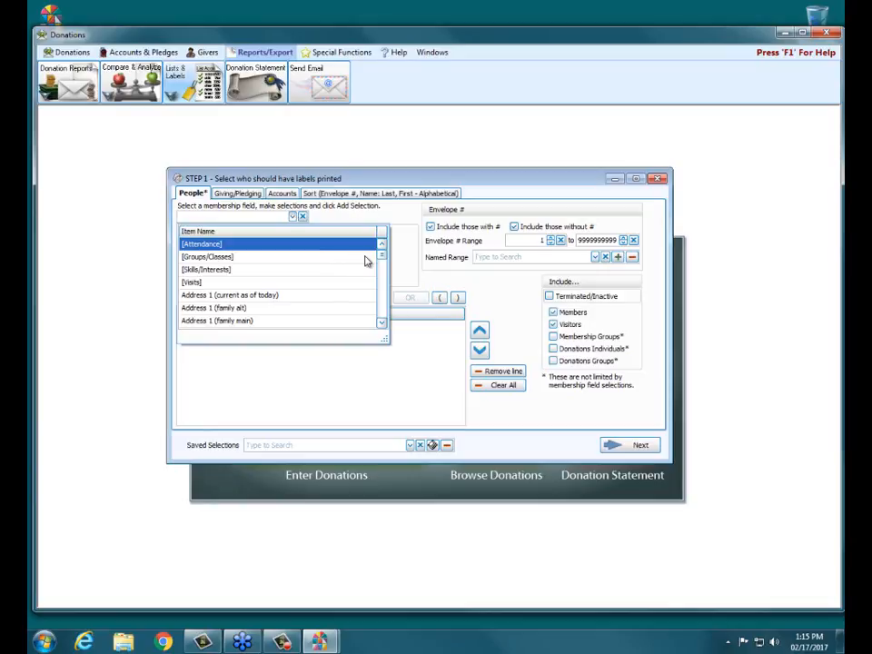
click(389, 215)
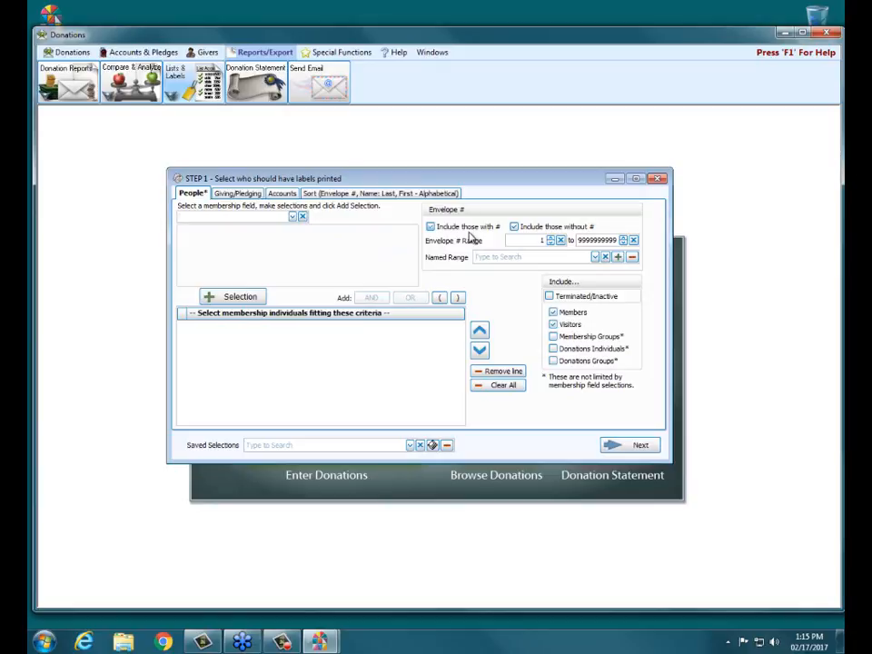
click(514, 227)
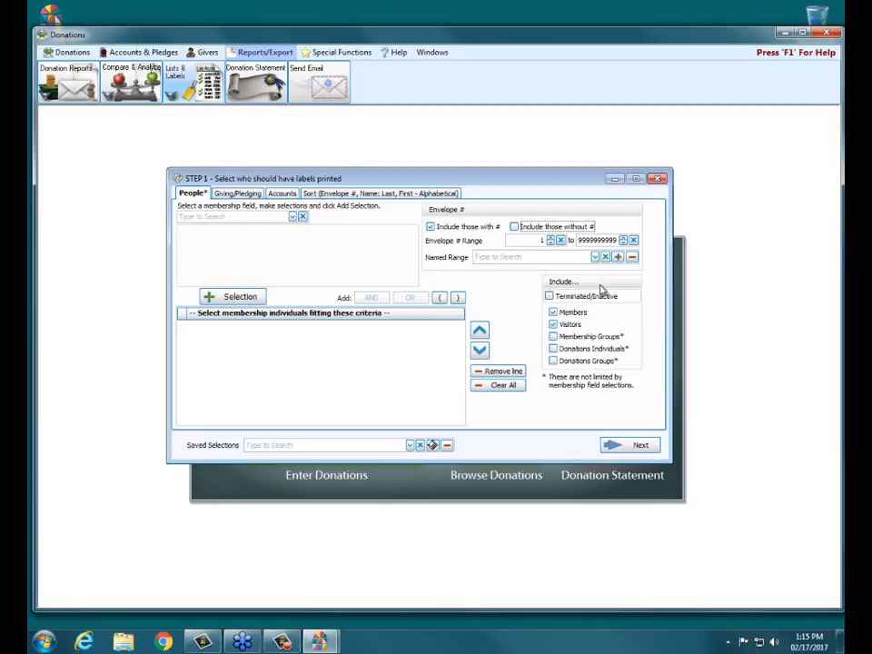
click(551, 297)
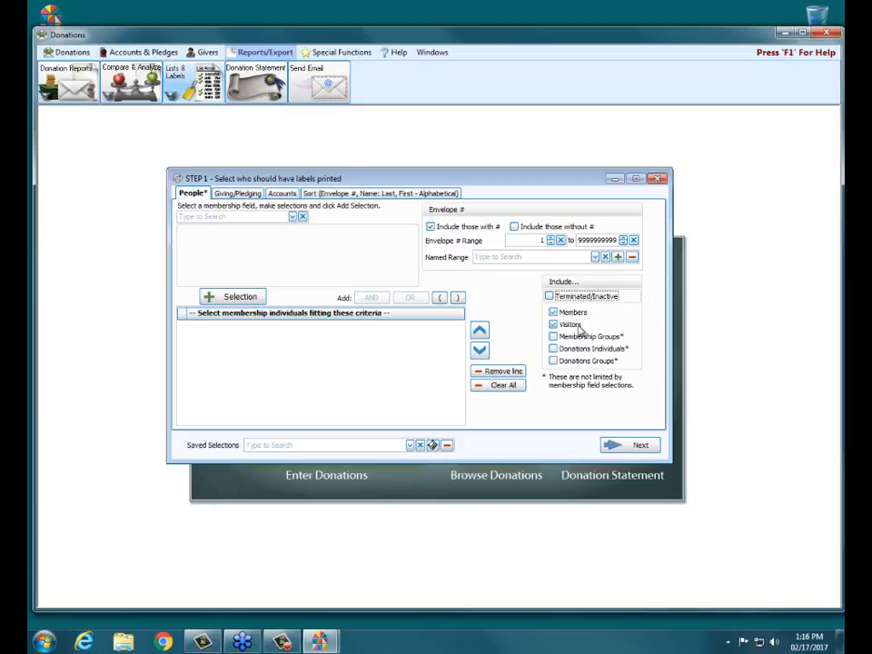
click(564, 349)
click(570, 362)
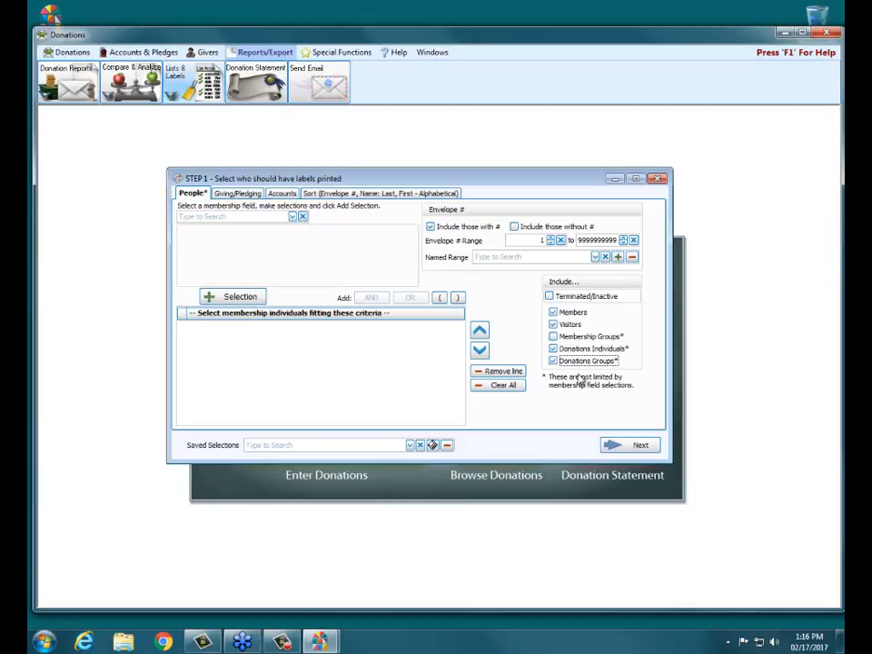
On the giving and pledging criteria, briefly try Pledged, then keep Pledging at All.
click(249, 194)
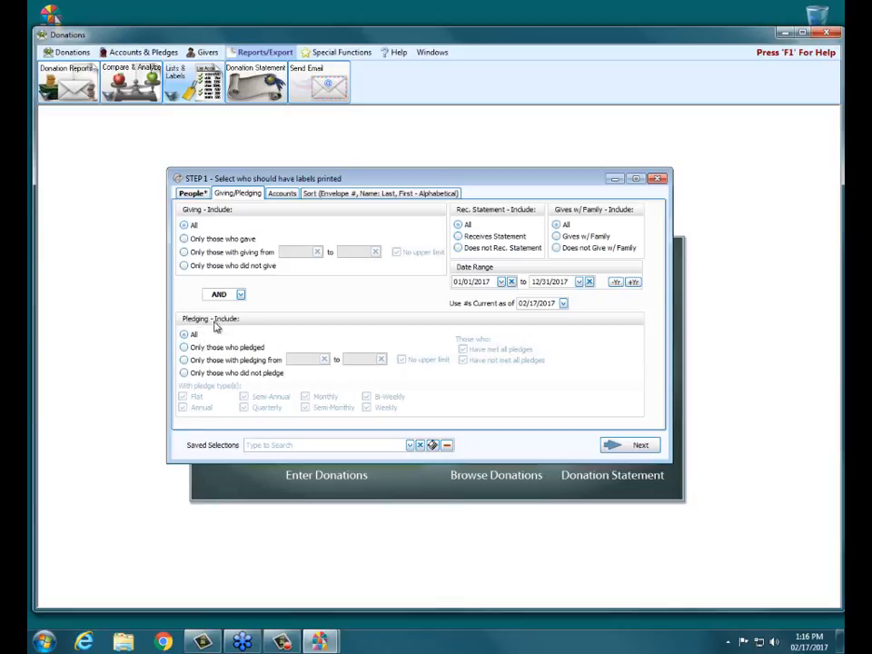
click(210, 349)
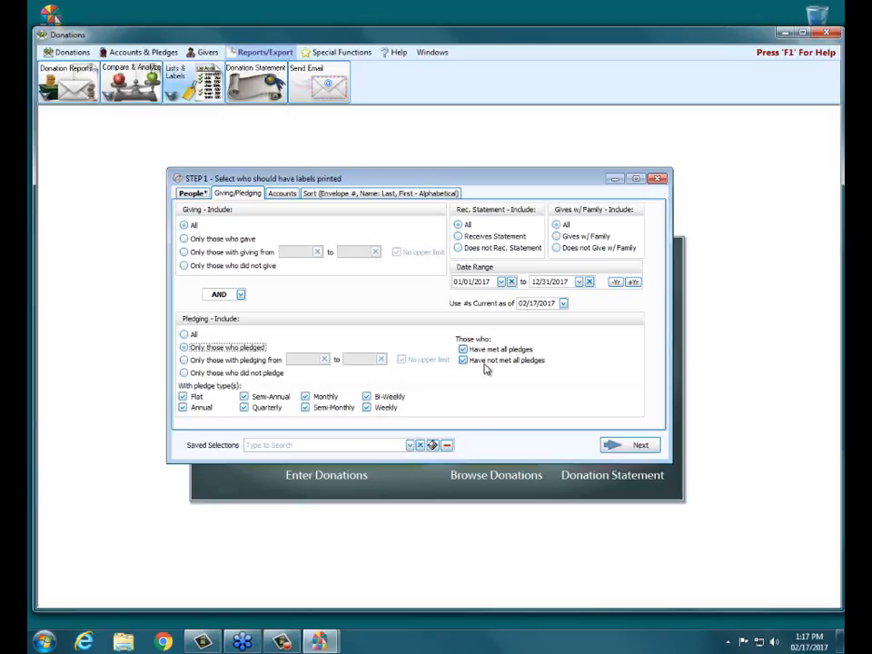
click(195, 335)
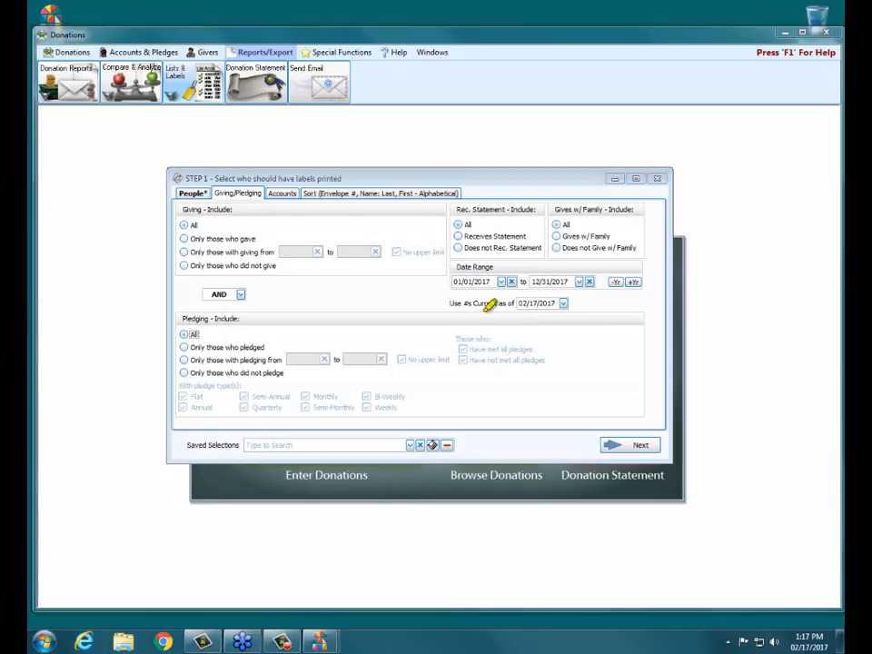
Set the Use #s Current as of date to 01/01/2017.
drag(448, 304, 515, 302)
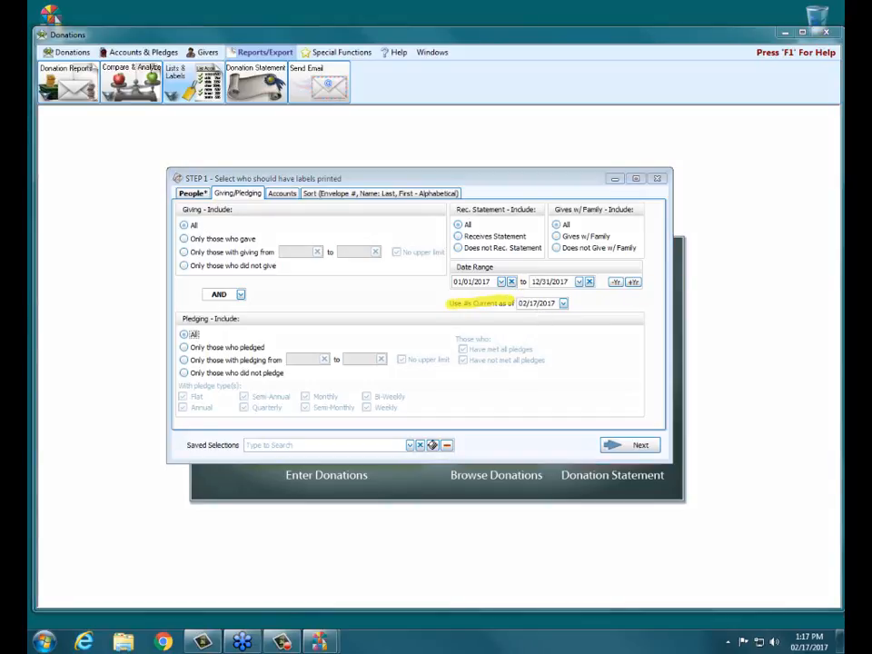
key(Escape)
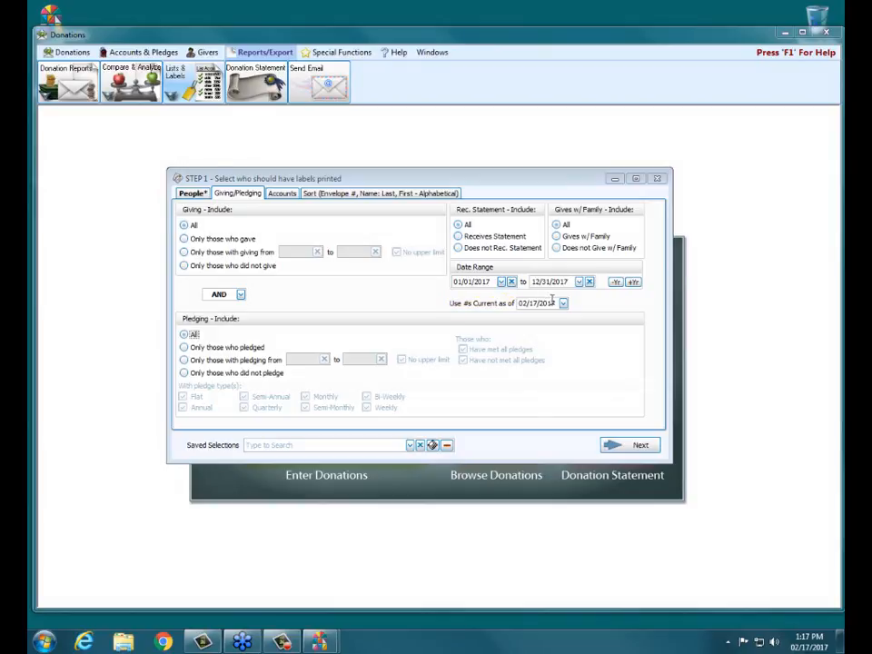
click(473, 304)
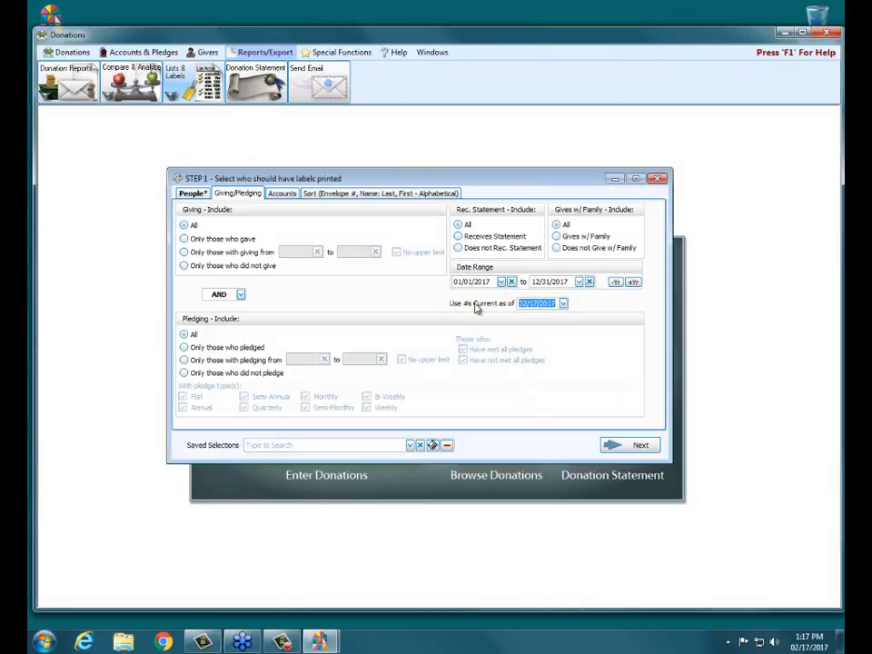
text(0101)
Confirm all accounts are selected and reset Giving to All, then bring up the Sort settings.
click(282, 196)
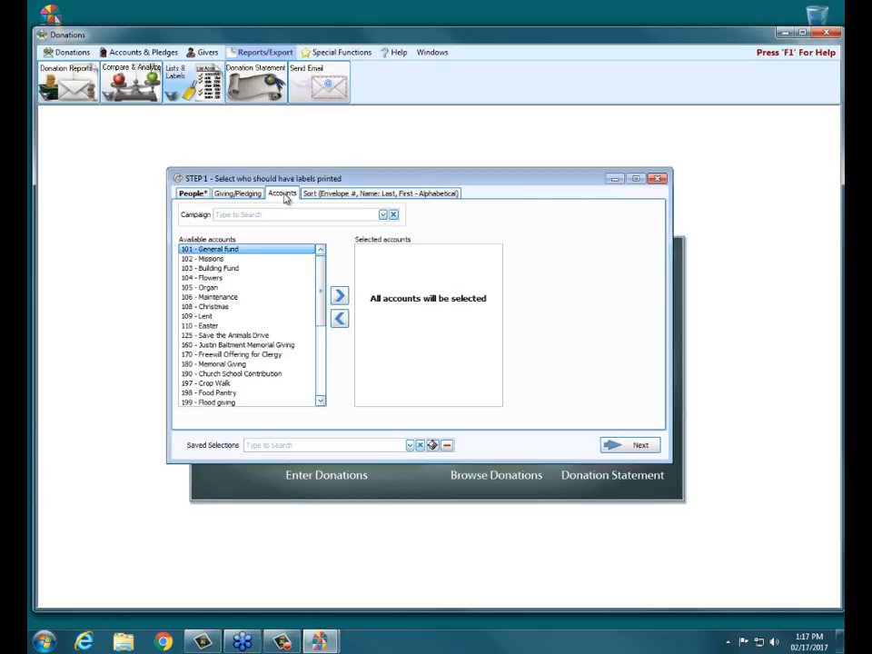
click(238, 194)
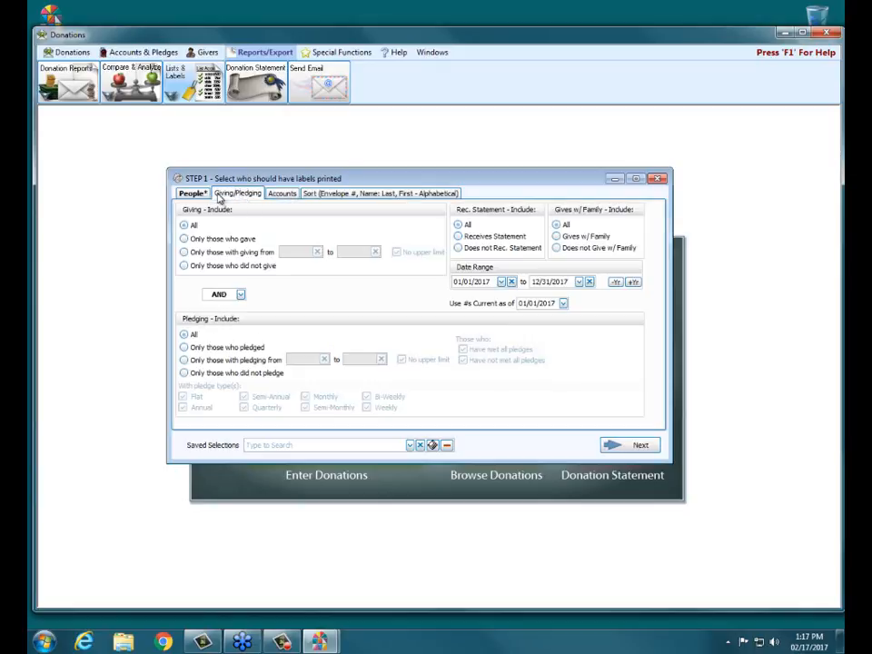
click(202, 239)
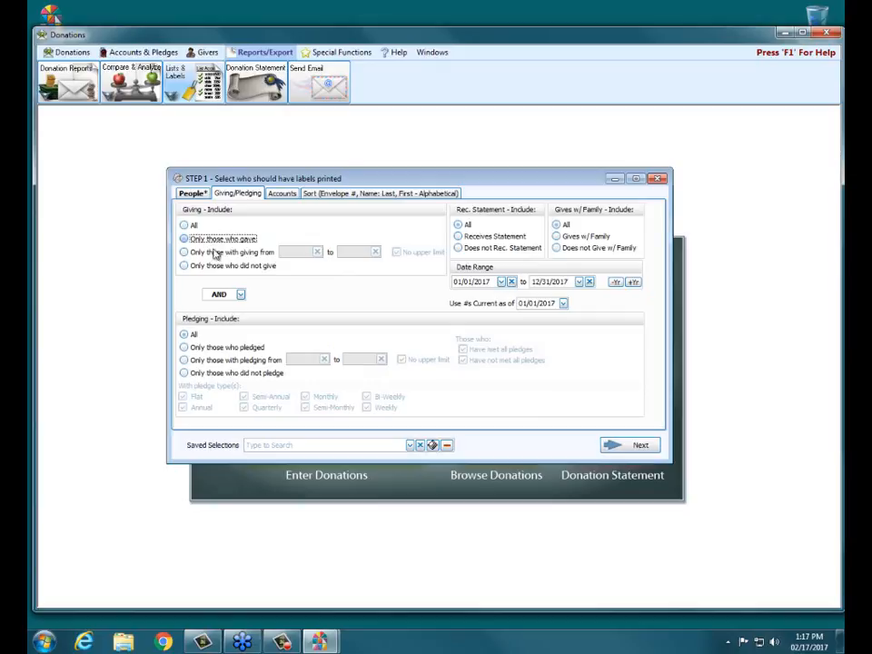
click(281, 193)
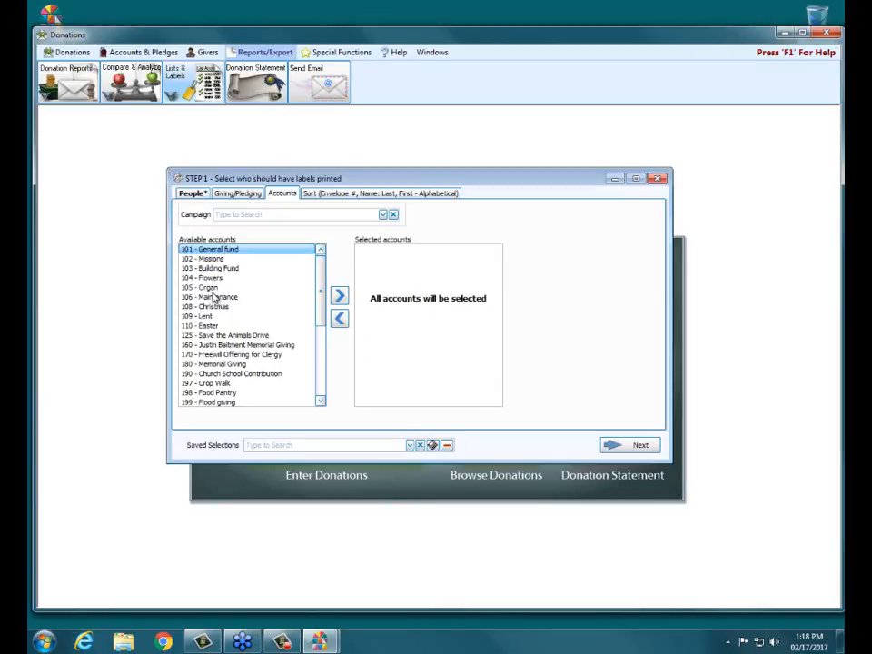
click(230, 194)
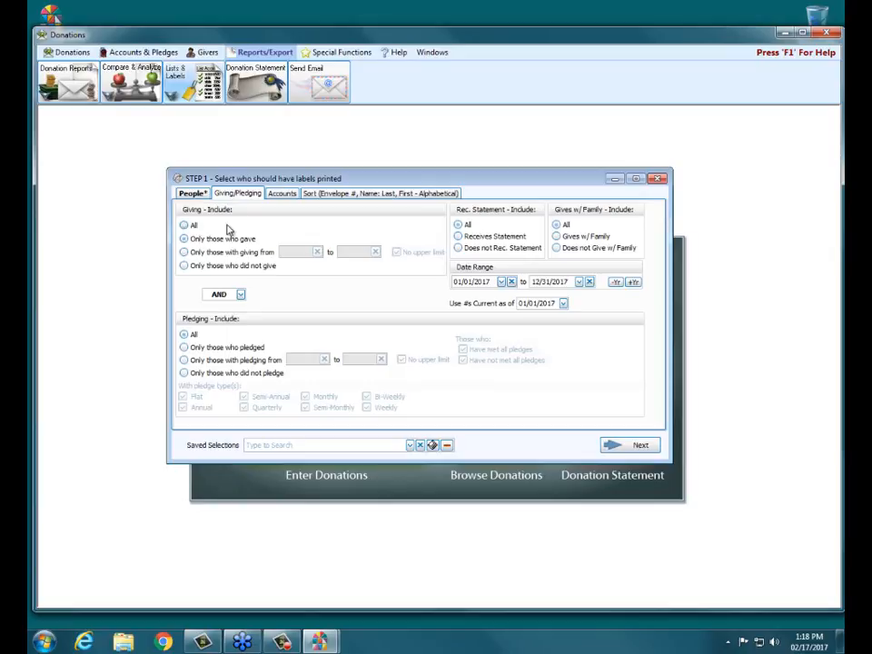
click(194, 225)
click(282, 194)
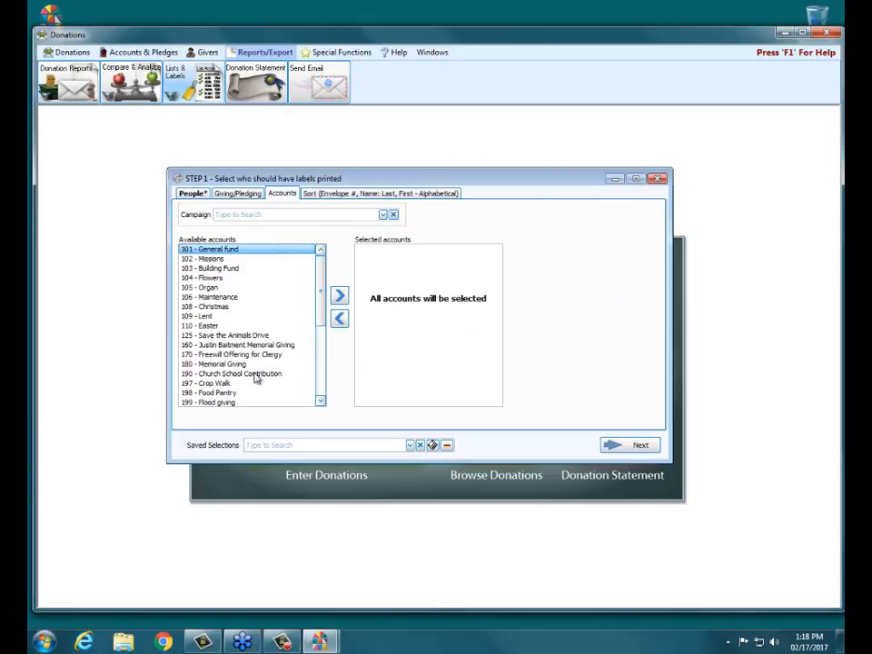
click(357, 195)
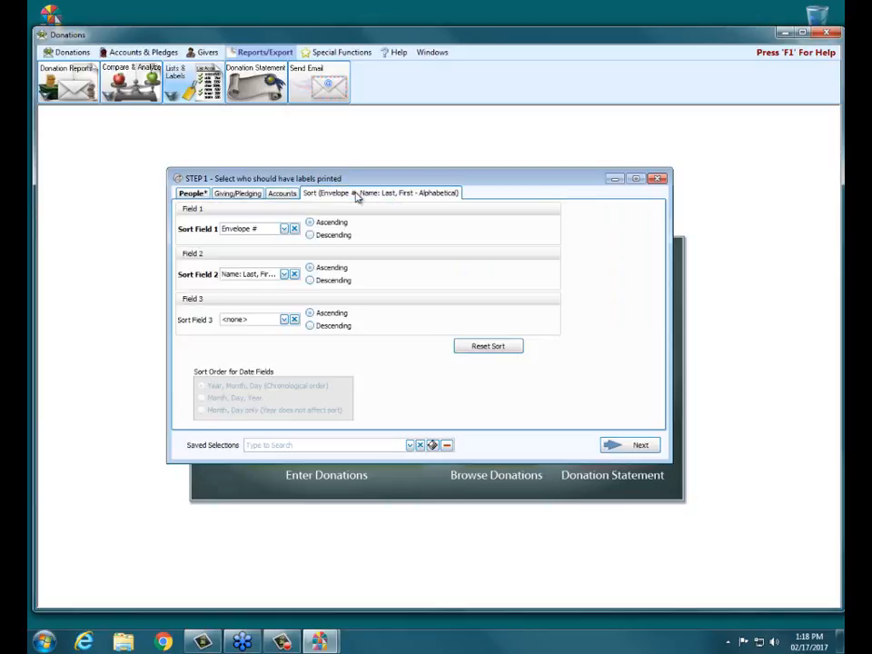
Sort labels by Envelope # first, then by Name: Last, First, both ascending.
click(284, 229)
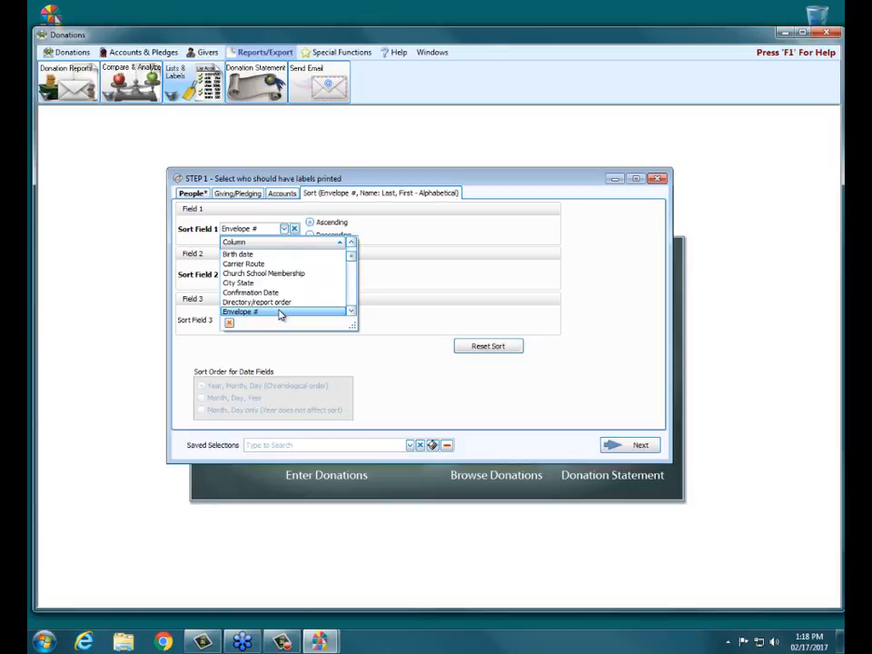
click(407, 262)
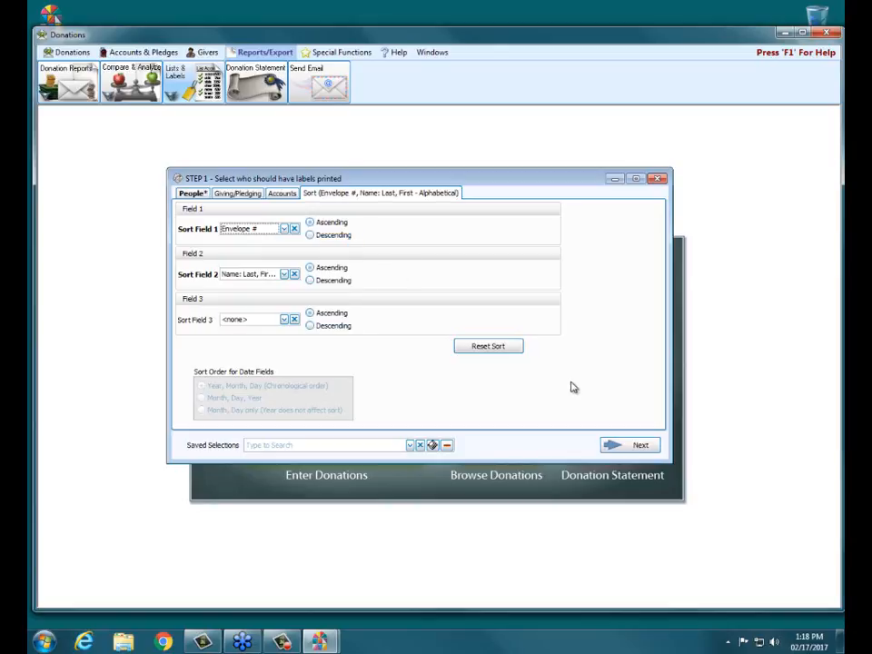
click(627, 451)
Advance to Step 2 and print one label per Giving Unit.
click(627, 449)
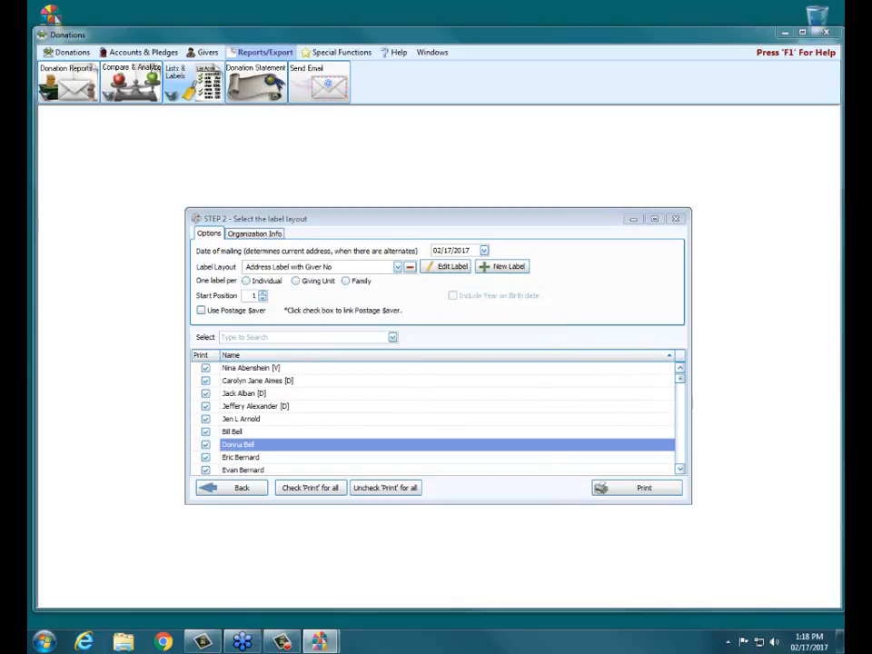
drag(195, 280, 239, 279)
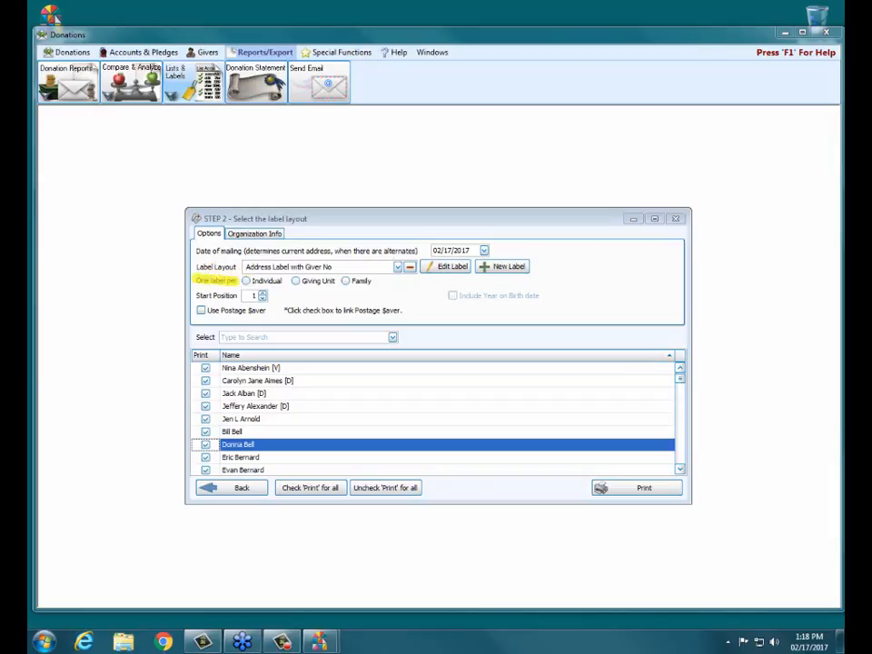
key(Escape)
click(306, 283)
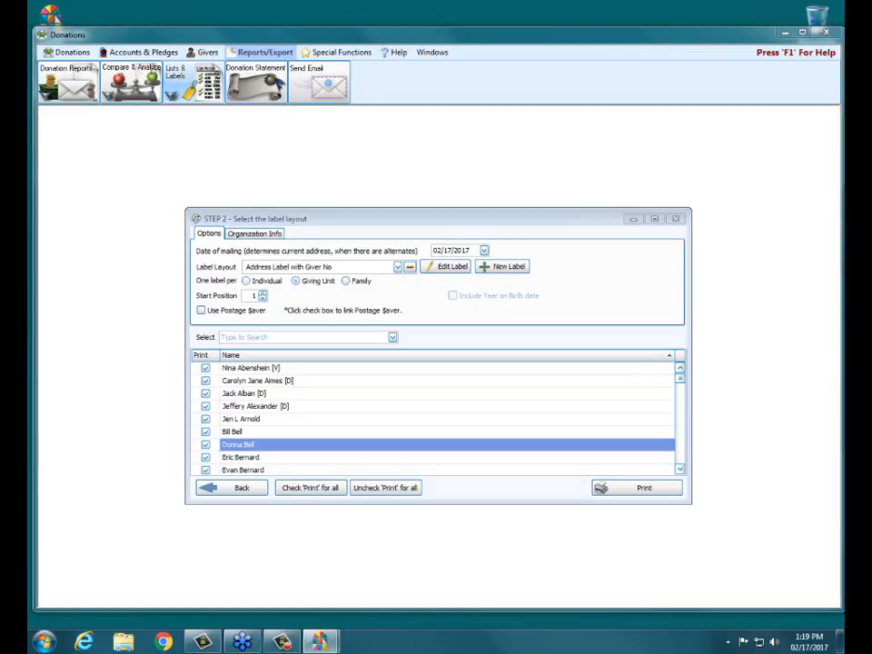
drag(195, 266, 235, 266)
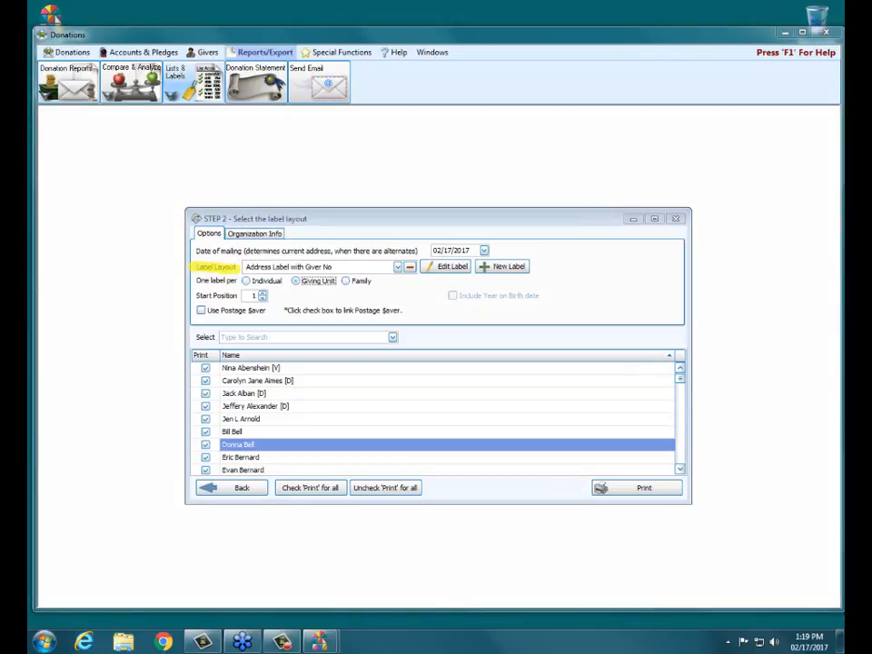
key(Escape)
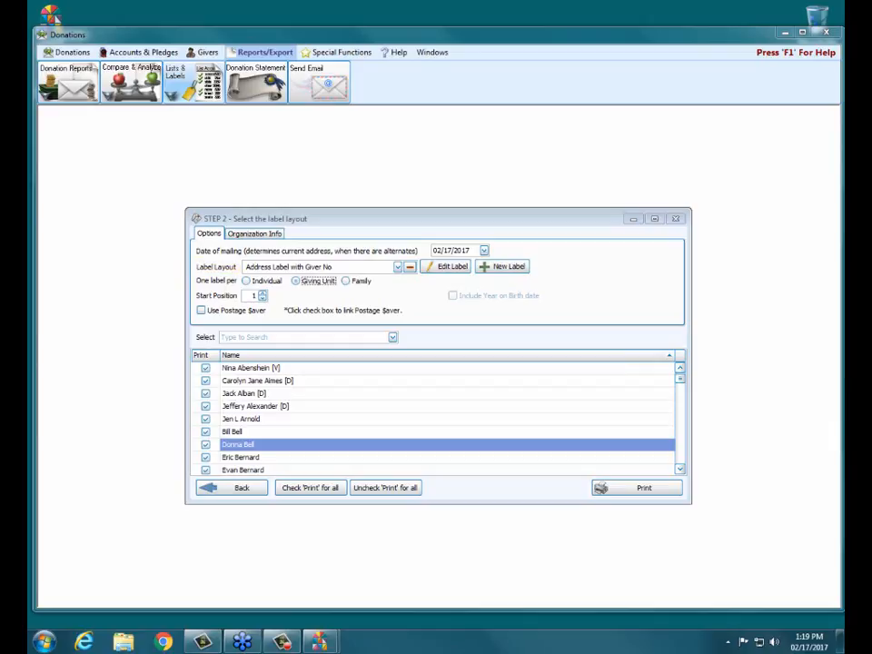
Create a new label layout for Avery standard 5160 Address labels, 30 per Letter page.
click(507, 269)
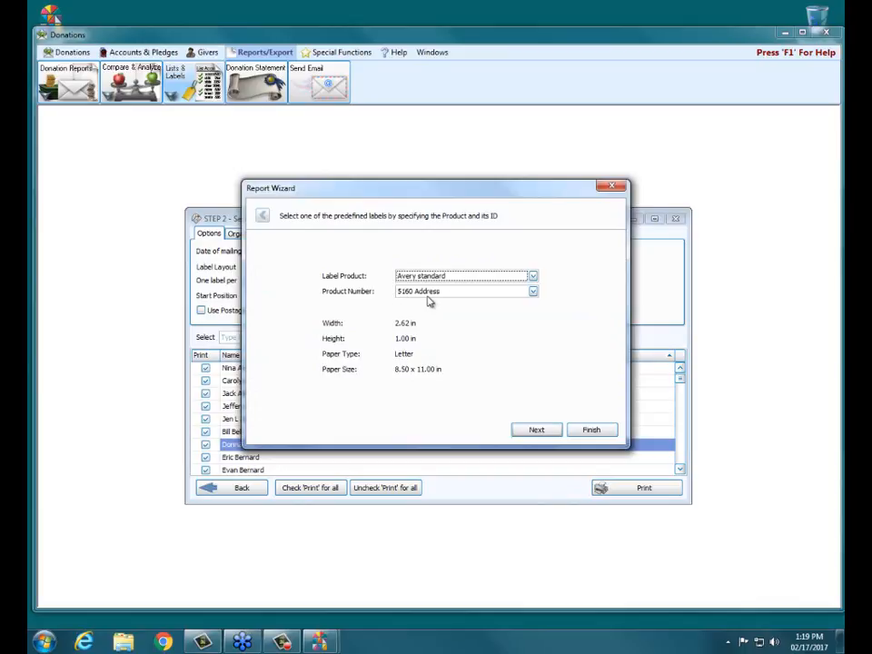
click(533, 277)
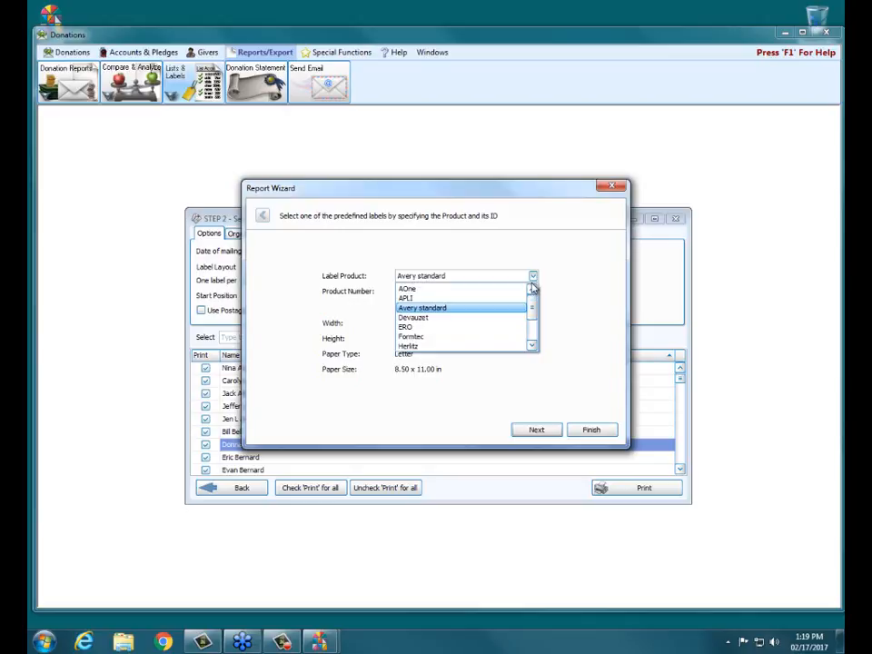
mouse_move(533, 306)
mouse_down()
mouse_move(536, 339)
mouse_move(534, 305)
mouse_up()
click(452, 300)
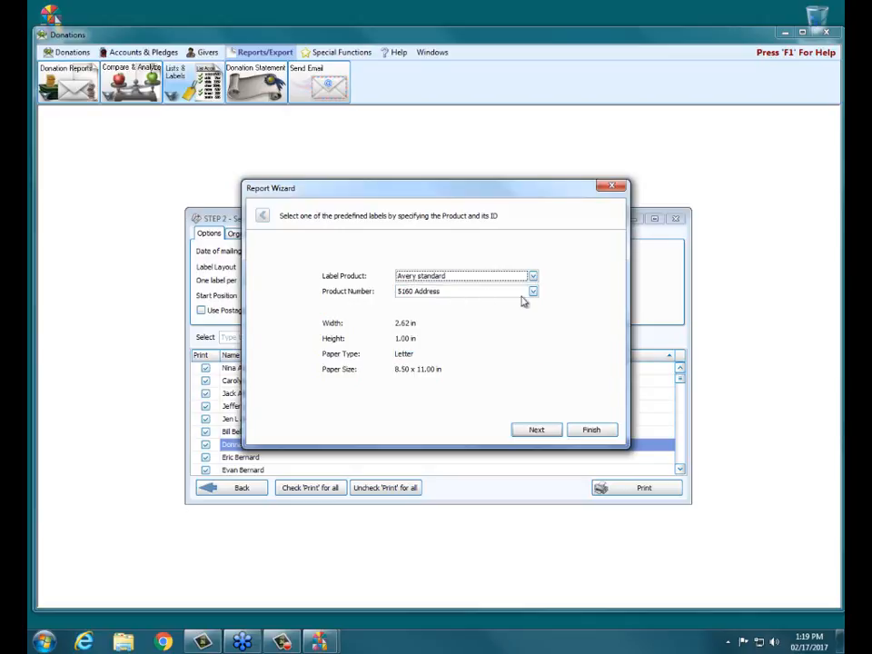
click(534, 292)
drag(536, 317, 537, 315)
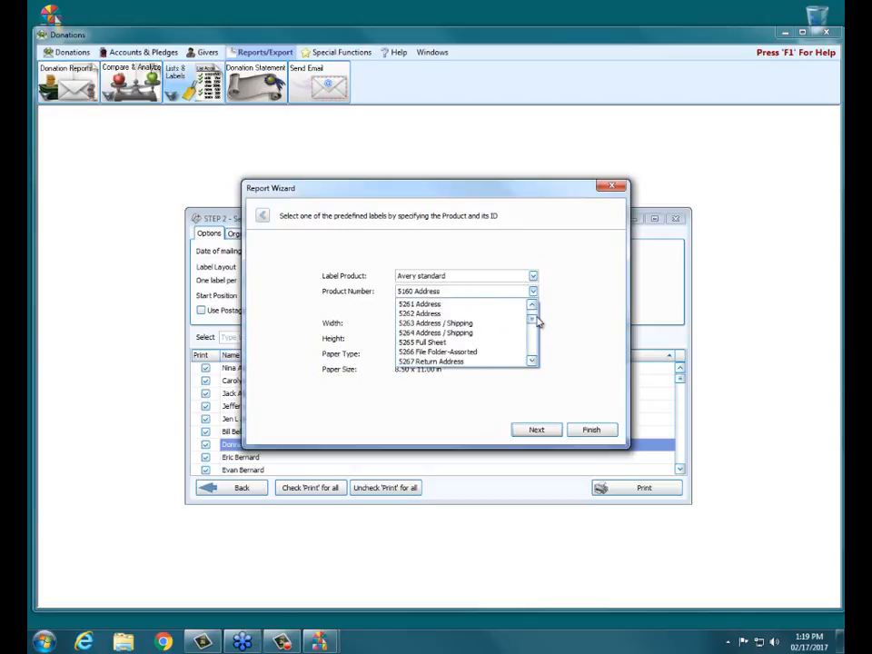
click(582, 299)
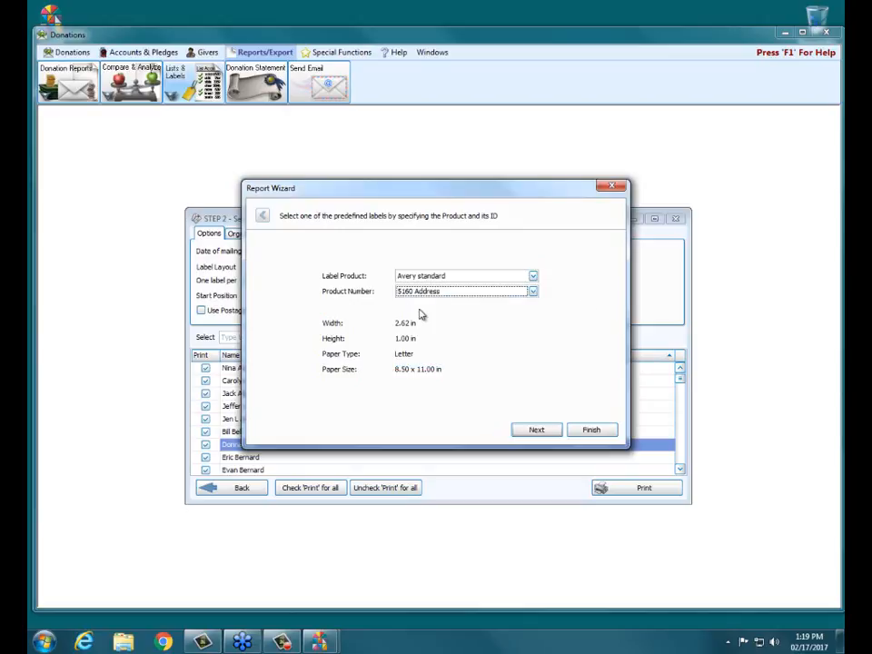
click(535, 429)
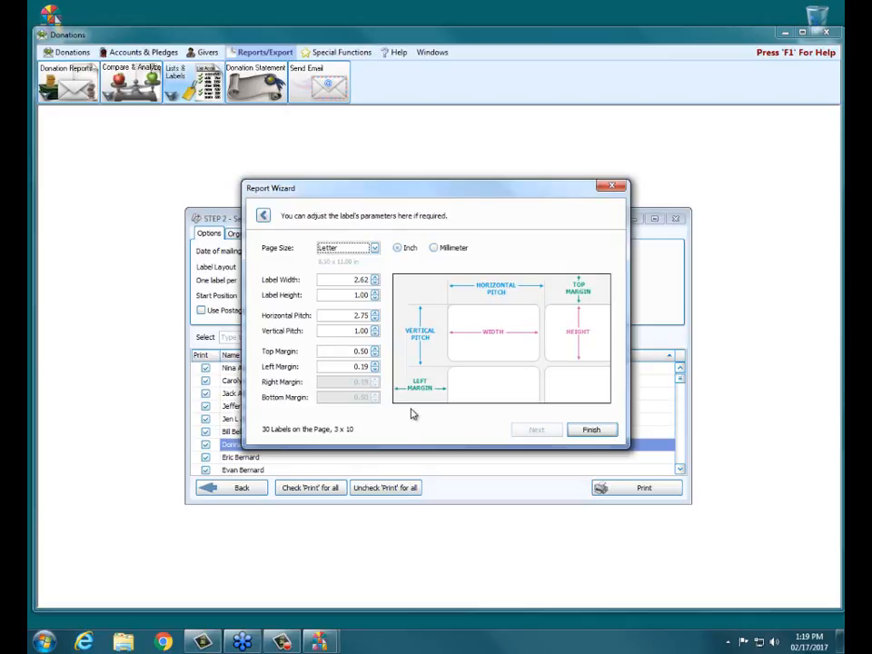
click(592, 430)
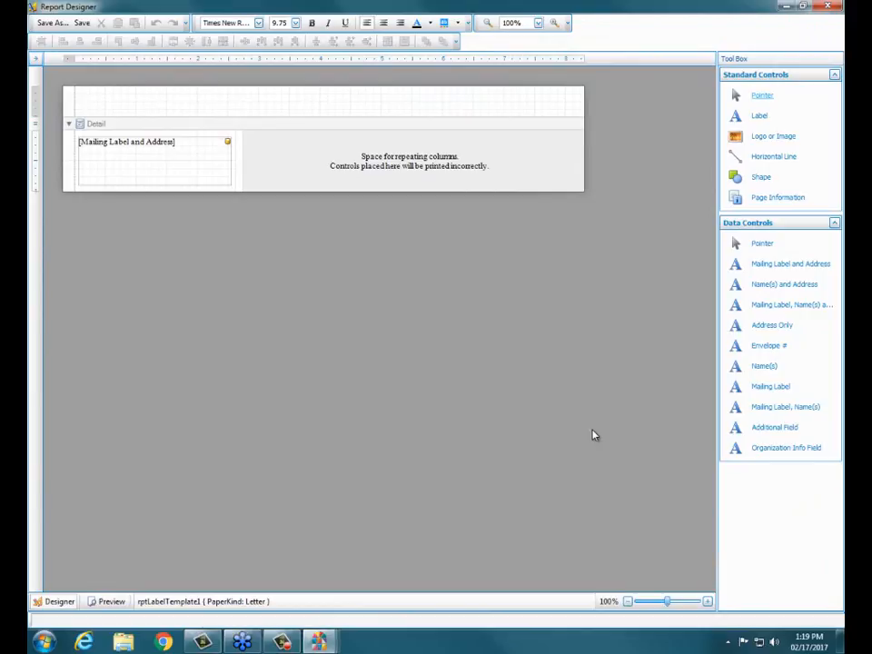
Move the Mailing Label and Address field down to free space at the label's top.
click(159, 163)
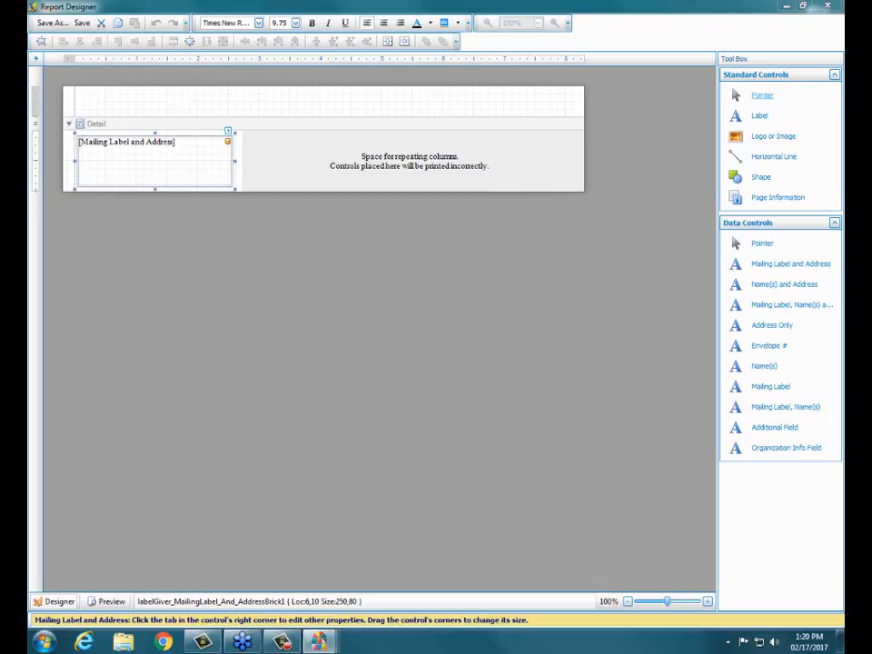
drag(746, 346, 791, 345)
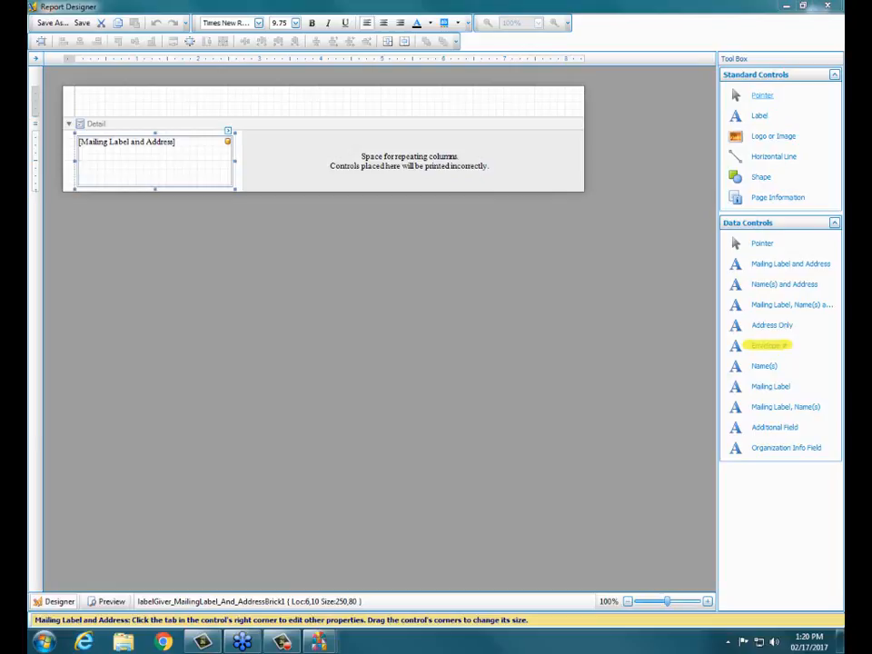
key(Escape)
click(160, 154)
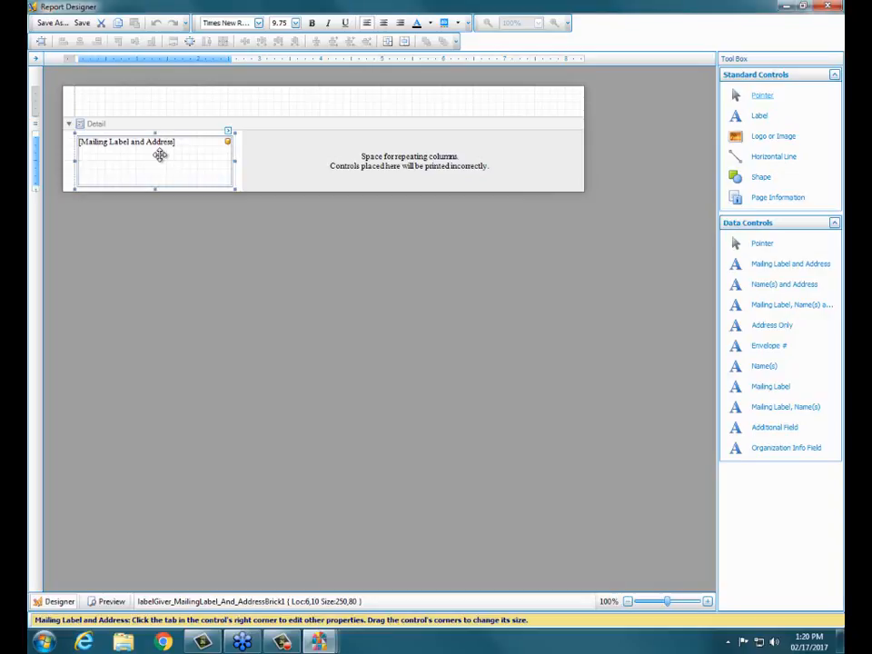
mouse_move(160, 155)
mouse_down()
mouse_move(165, 168)
mouse_move(162, 160)
mouse_up()
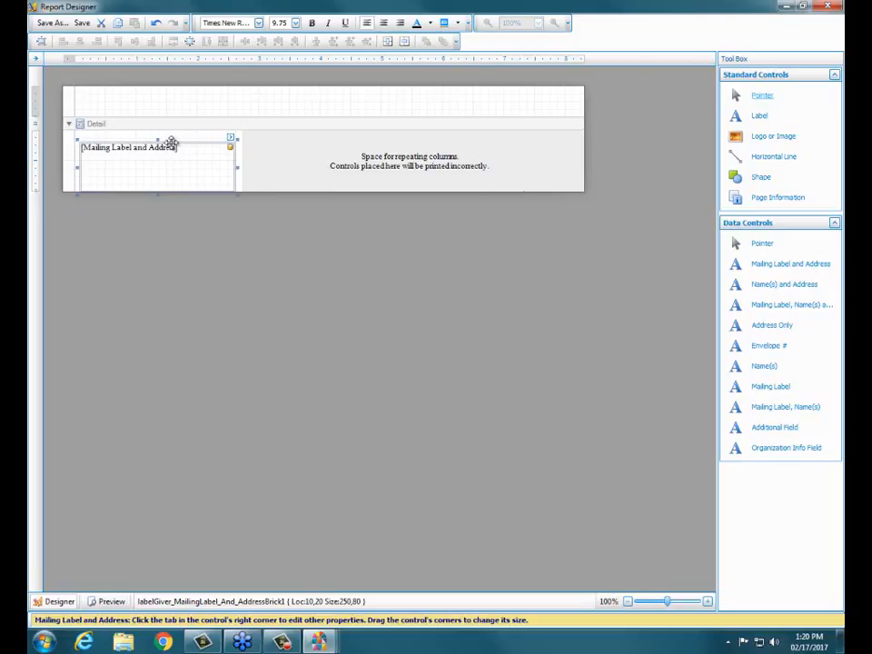
drag(160, 139, 145, 159)
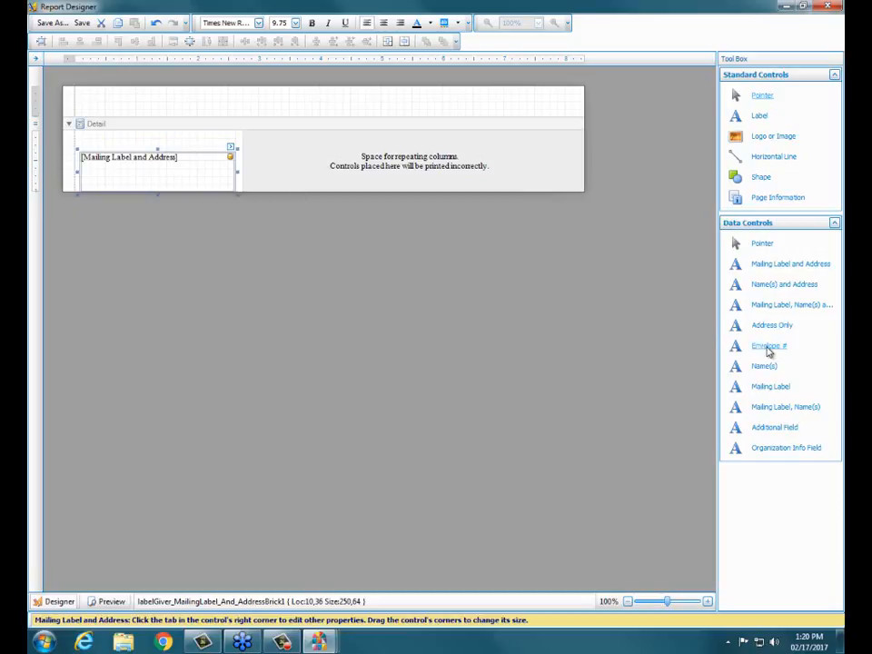
Place the Envelope # field at the top and snap the address block beneath it.
drag(769, 350, 138, 140)
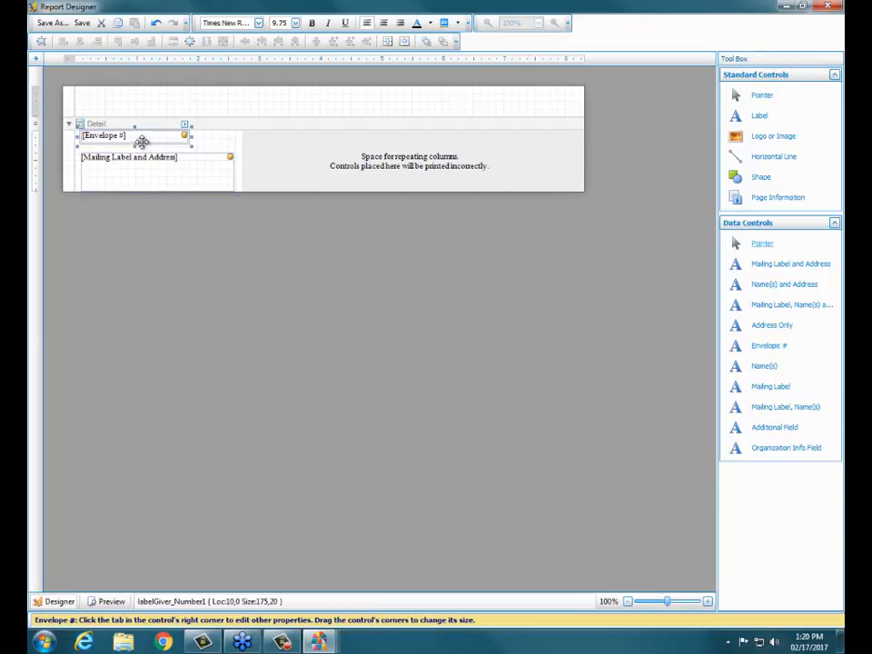
click(153, 178)
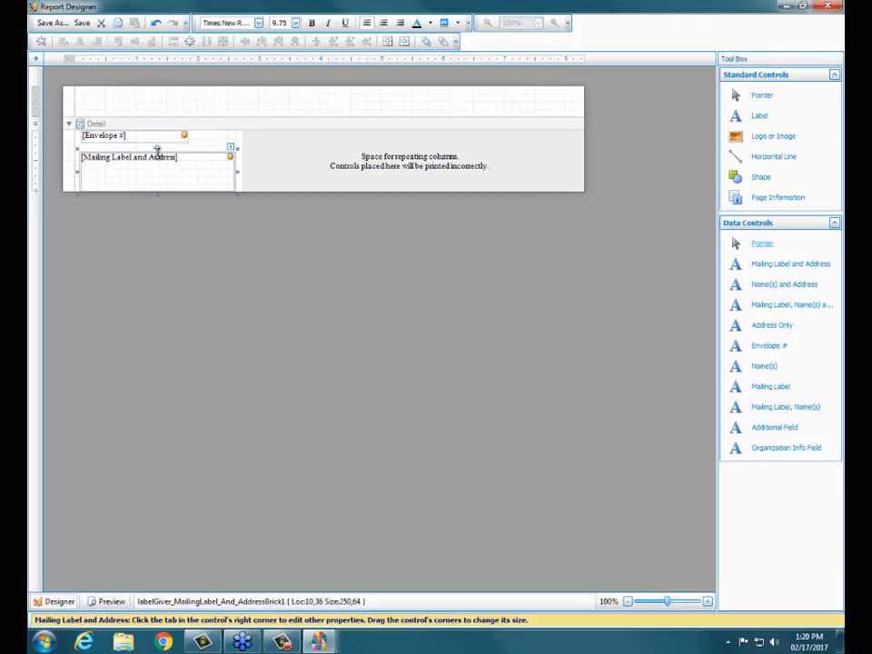
drag(157, 147, 158, 138)
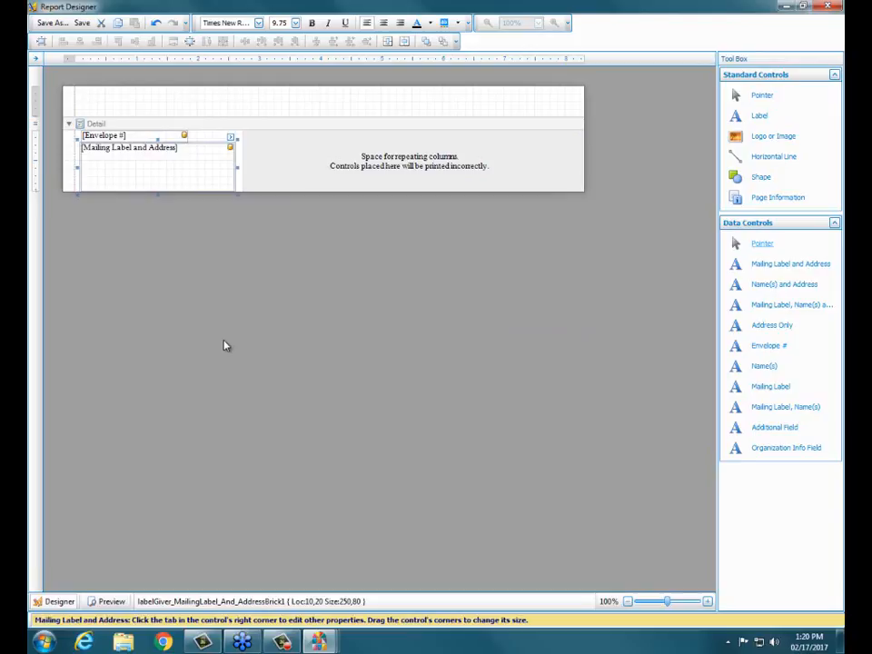
Save the layout as '5160 Envelope Labels' and close the Report Designer.
click(49, 25)
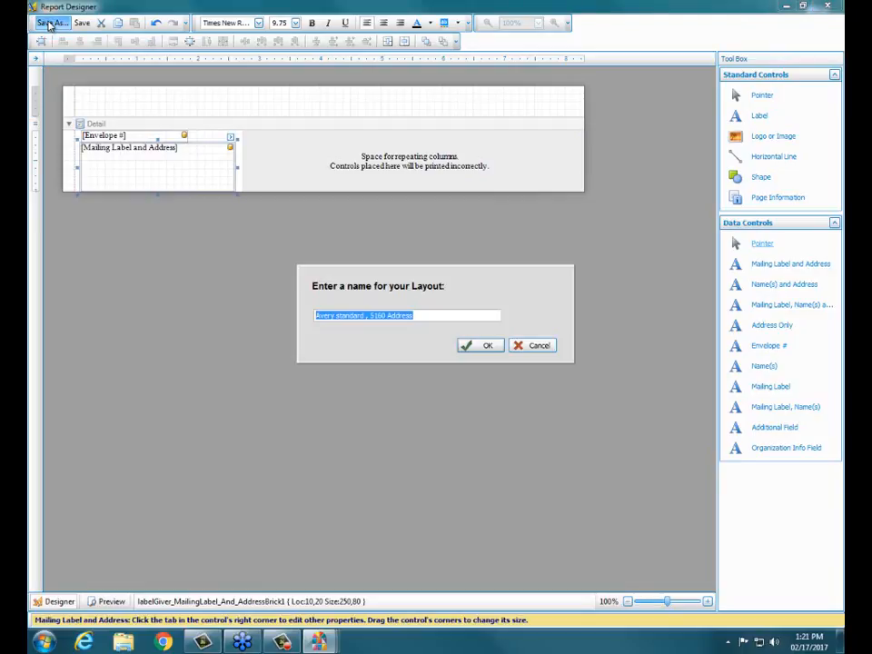
text(5160)
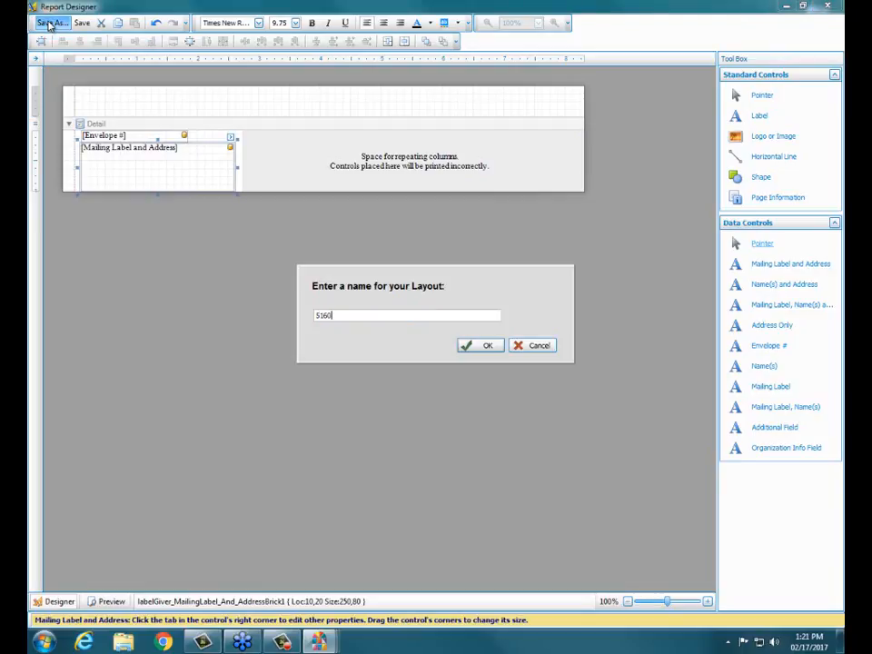
text( Envelope Labels)
click(488, 346)
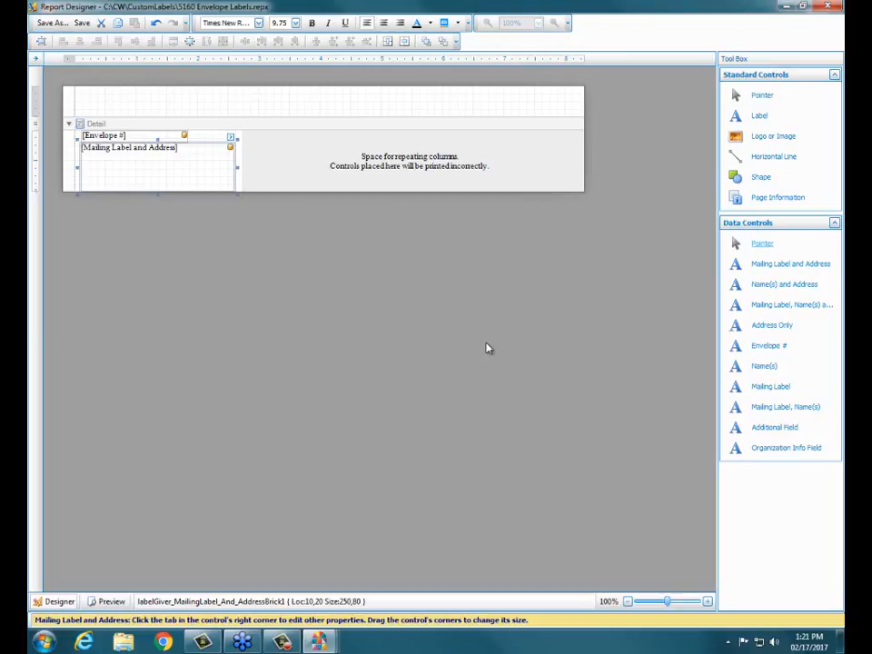
click(825, 7)
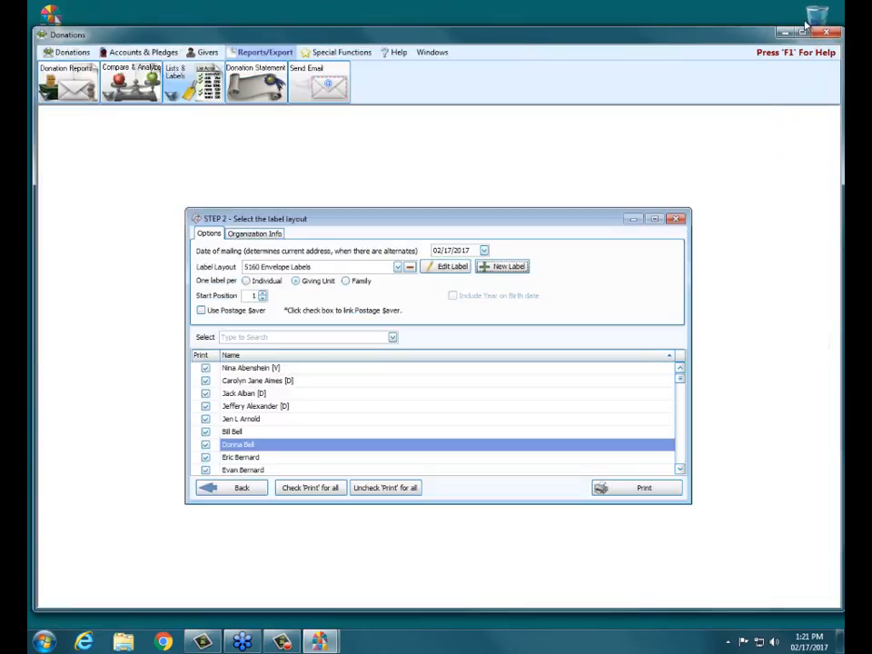
click(603, 493)
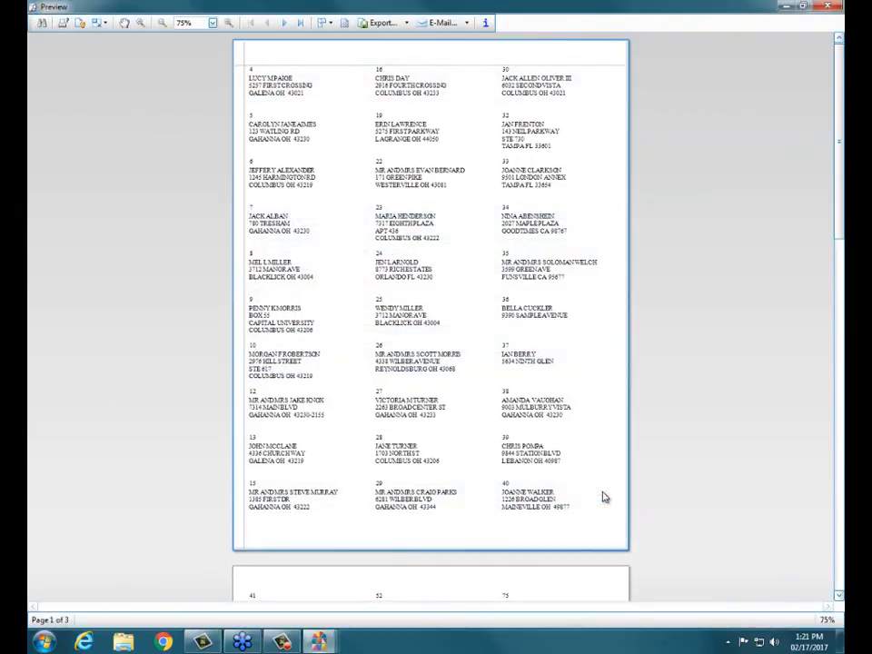
click(213, 23)
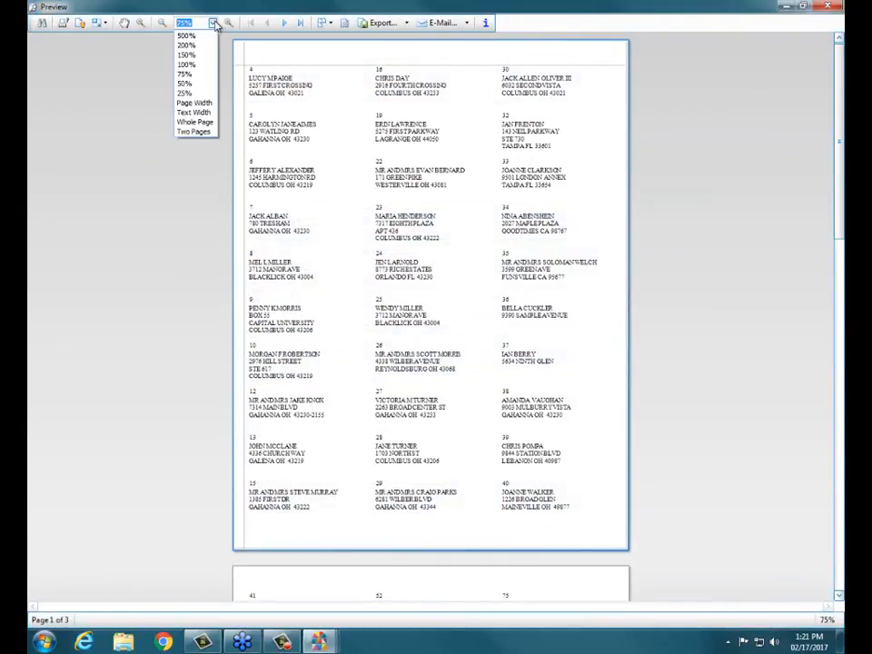
click(193, 103)
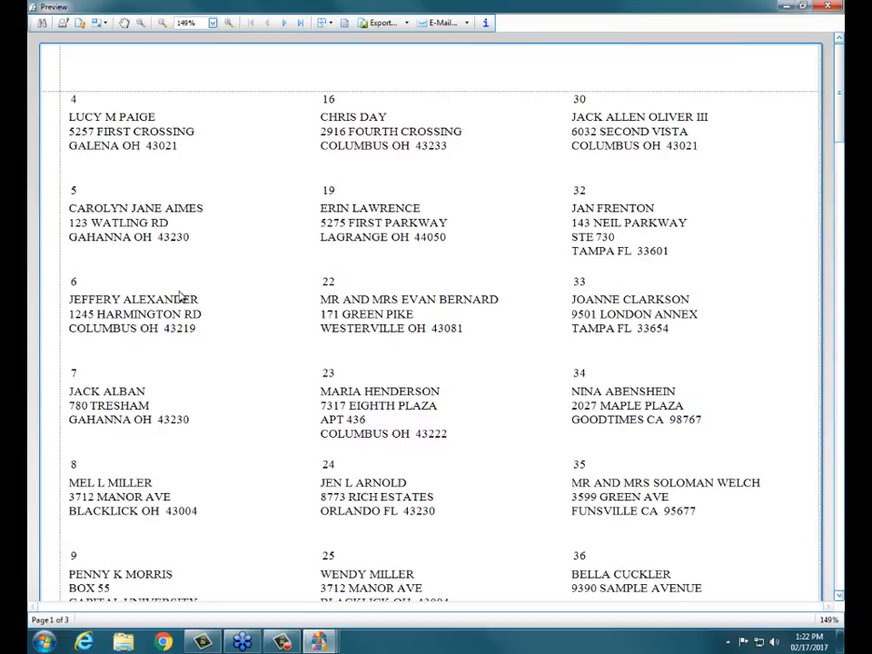
click(831, 6)
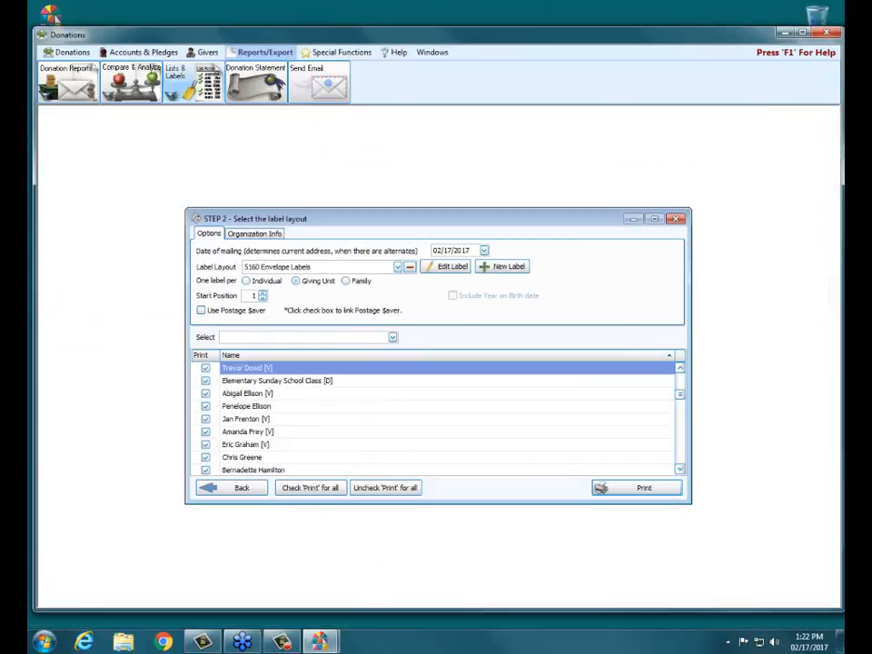